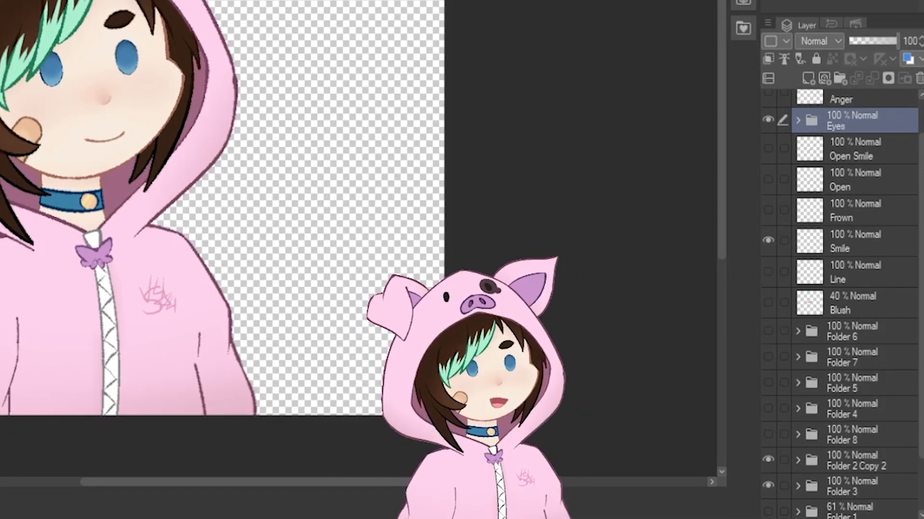
Examine the layer stack and check what Folder 3 and Folder 2 Copy 2 contain by hiding and reshowing each.
scroll(842, 298, "down", 1)
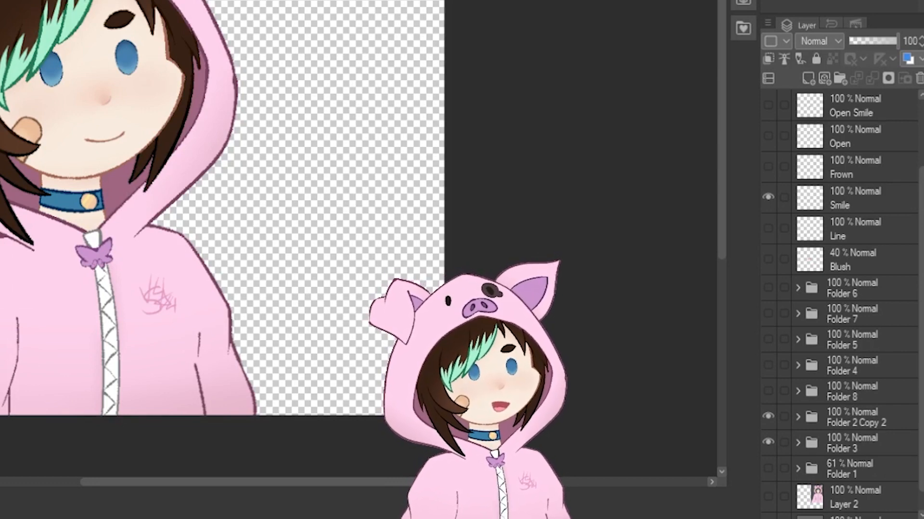
scroll(842, 298, "up", 2)
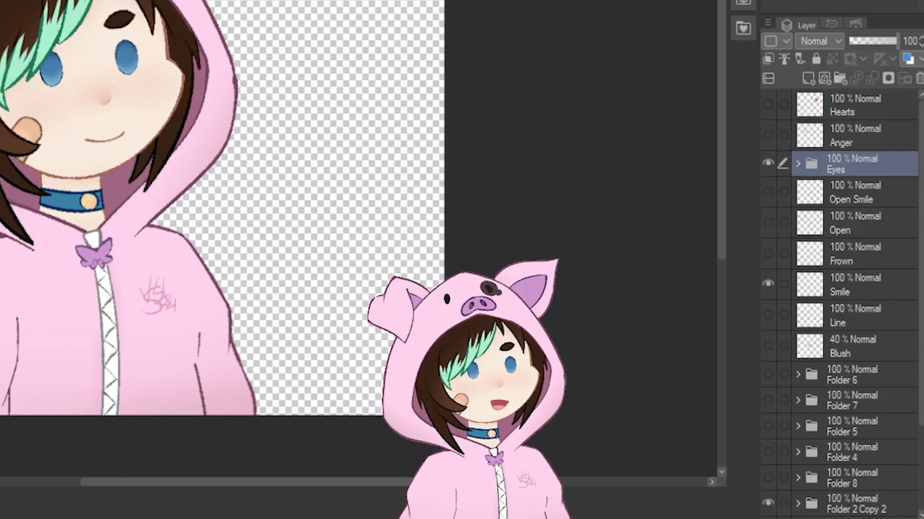
scroll(842, 299, "down", 2)
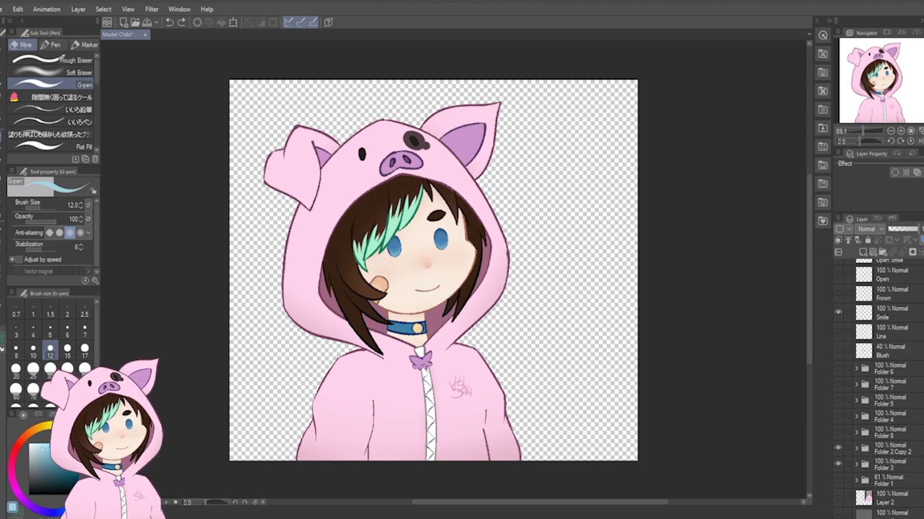
left_click(839, 464)
left_click(838, 464)
left_click(838, 448)
left_click(838, 449)
scroll(852, 451, "up", 3)
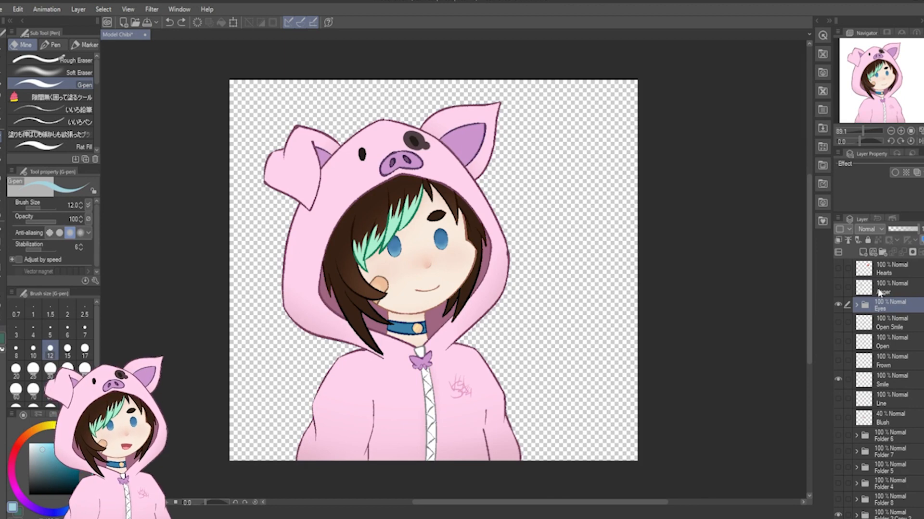
Hide the Smile mouth layer and preview the Frown and Open mouth layers one after the other.
left_click(838, 379)
left_click(838, 360)
left_click(837, 361)
left_click(838, 343)
left_click(838, 343)
Expand the Eyes folder, show the Eyes Closed layer, and check the Nose layer by toggling its visibility.
left_click(857, 304)
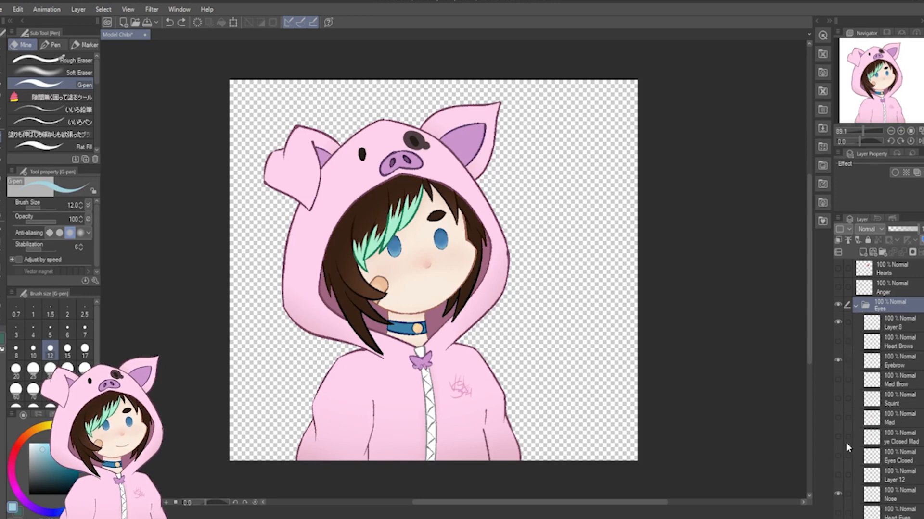
scroll(846, 435, "down", 3)
left_click(838, 388)
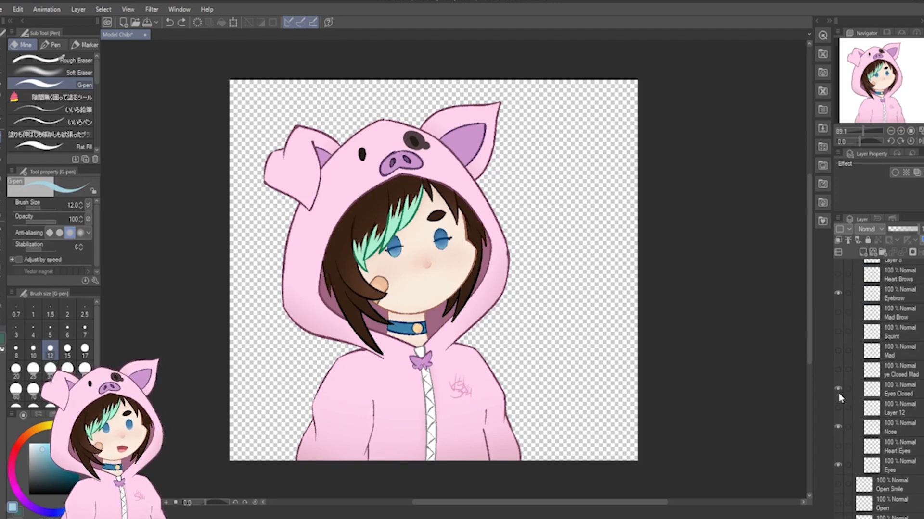
left_click(838, 426)
left_click(838, 426)
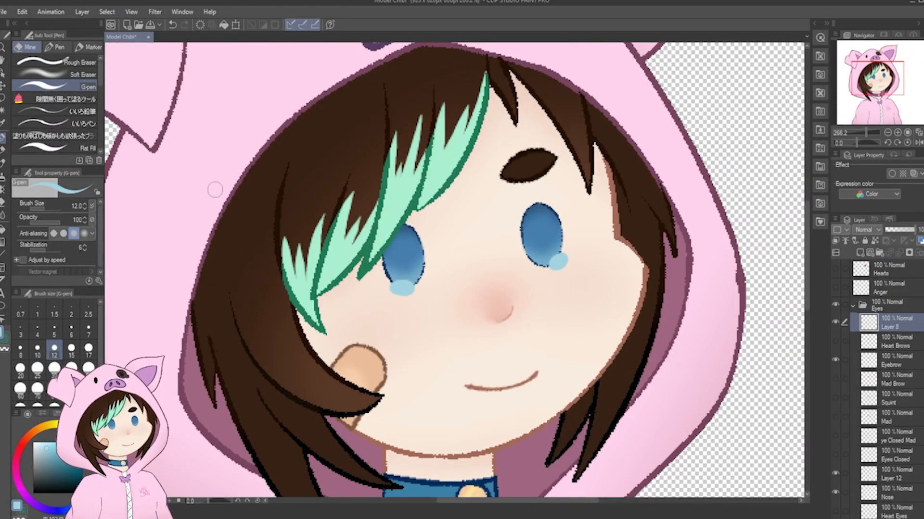
Draw a slanted upper lid line on Layer 9 and trim the tops of both eyes with a size 10 eraser.
key("e")
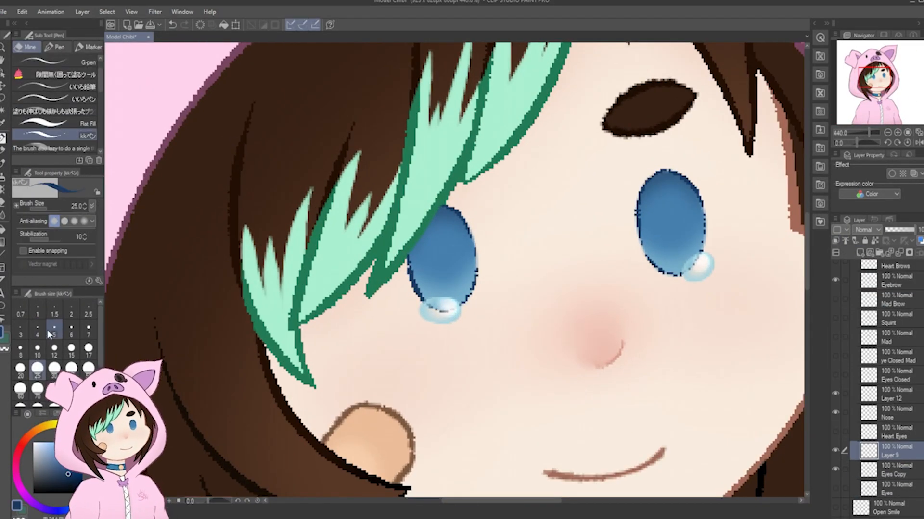
left_click_drag(645, 173, 709, 192)
key("e")
left_click(37, 349)
left_click_drag(387, 249, 421, 235)
mouse_move(645, 172)
left_mouse_down()
mouse_move(707, 191)
mouse_move(695, 188)
left_mouse_up()
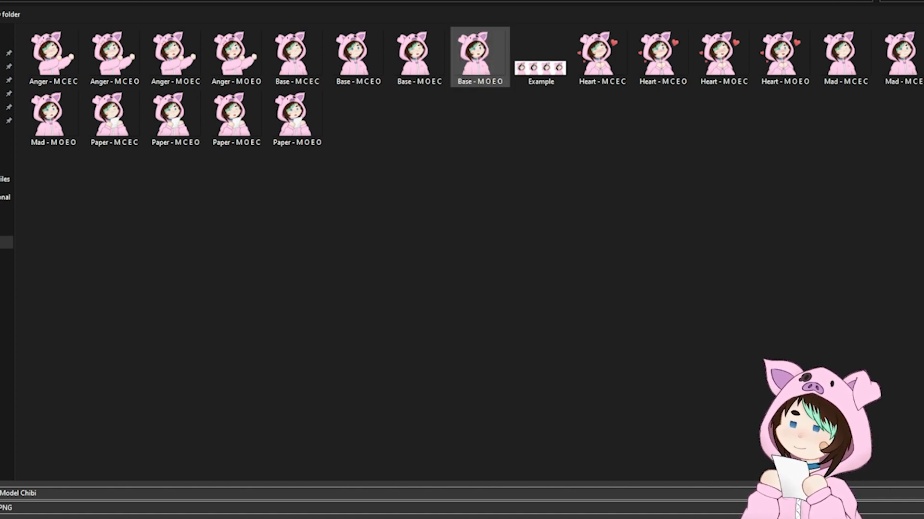
Save the closed-mouth, open-eyes tears expression as a PNG named "Tears- M C E O".
key("ctrl+a")
key("BackSpace")
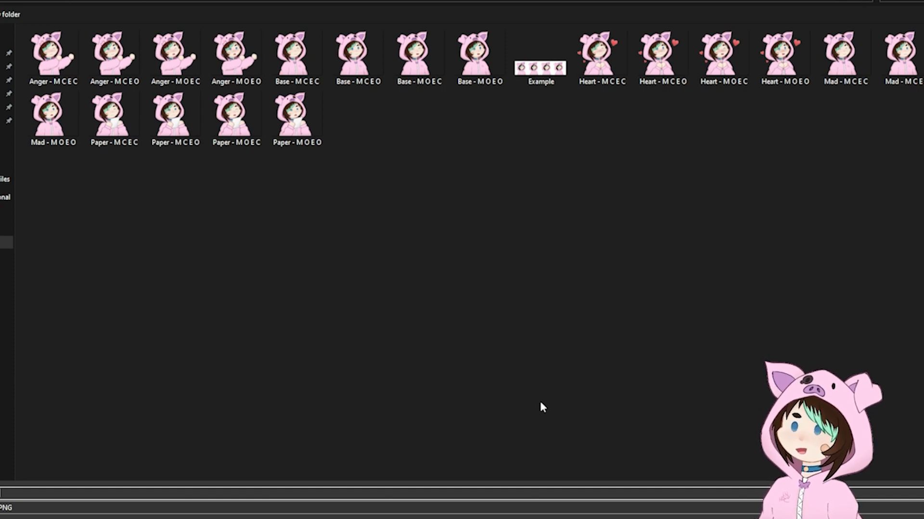
type("Tear")
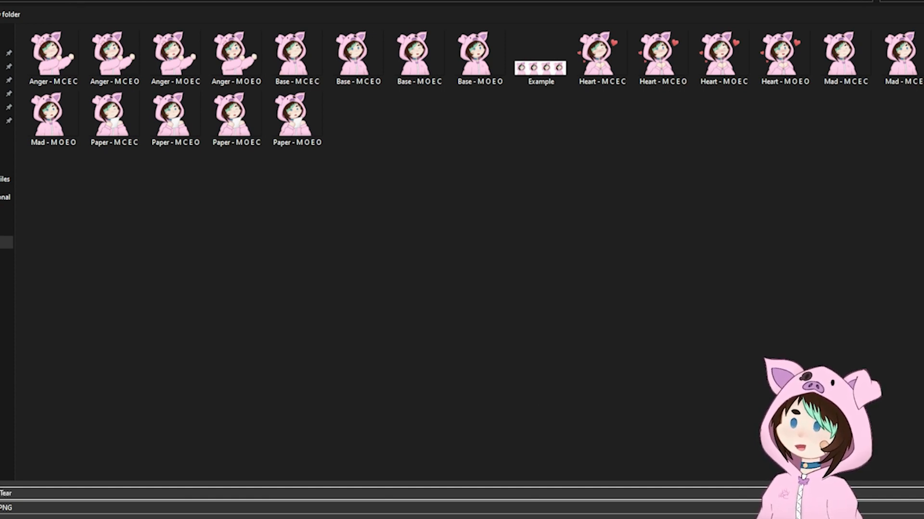
type("s-")
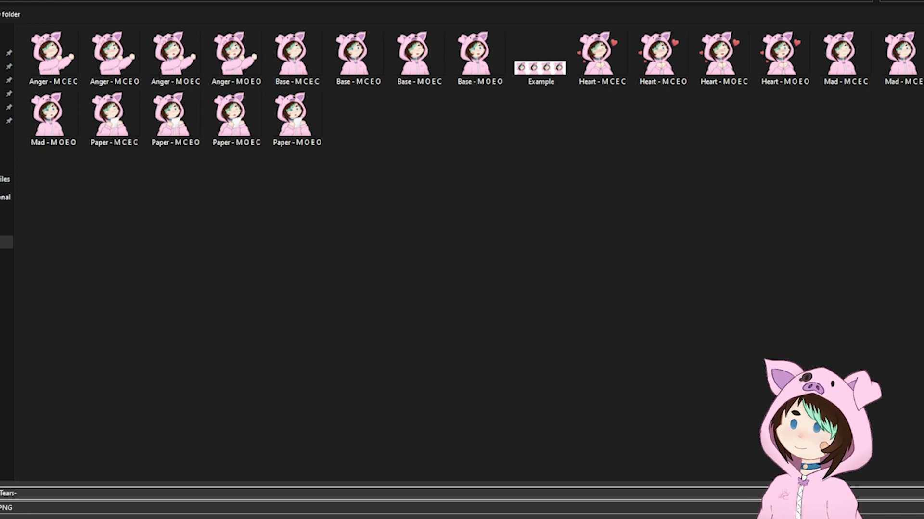
type(" M")
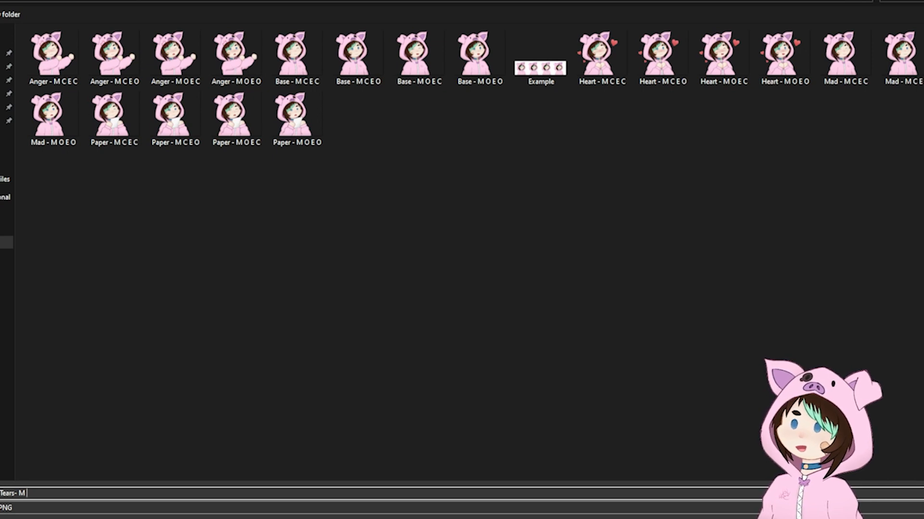
type("C E")
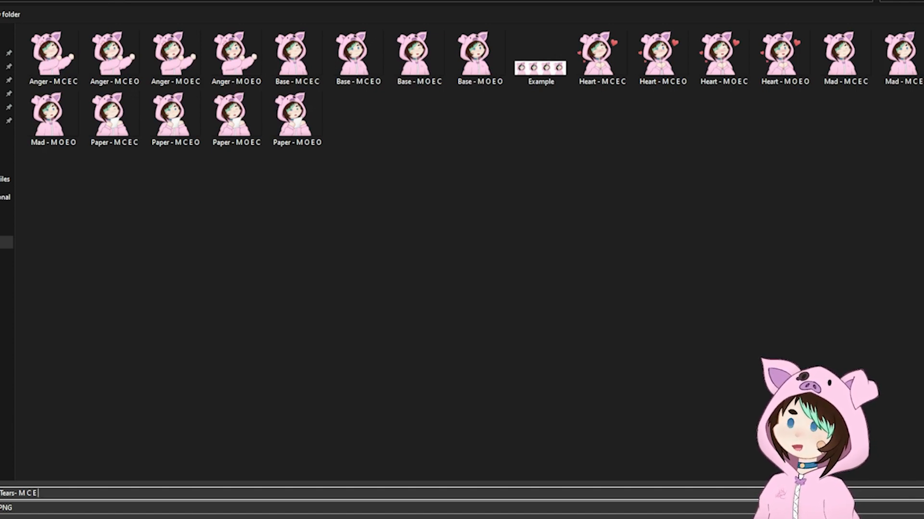
type("O")
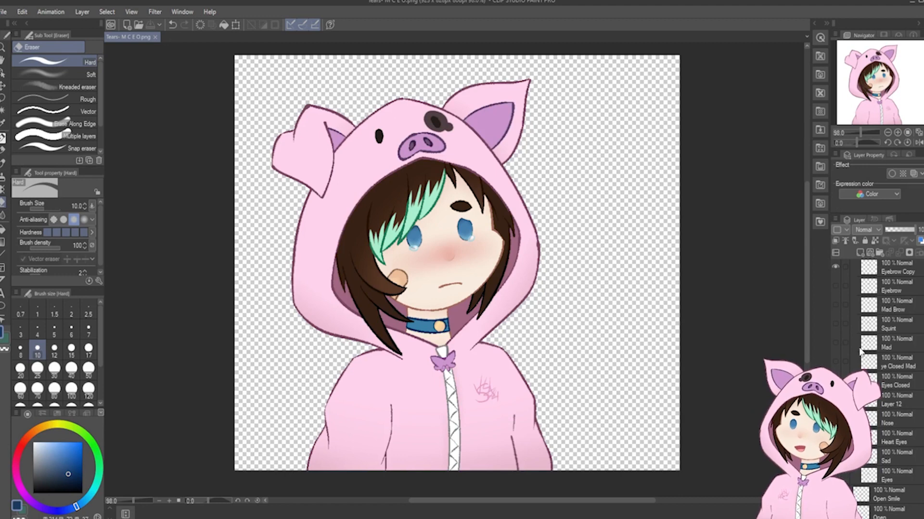
Swap the frown for the open mouth and save this version as a PNG named "Tears- M O E O".
scroll(880, 380, "down", 3)
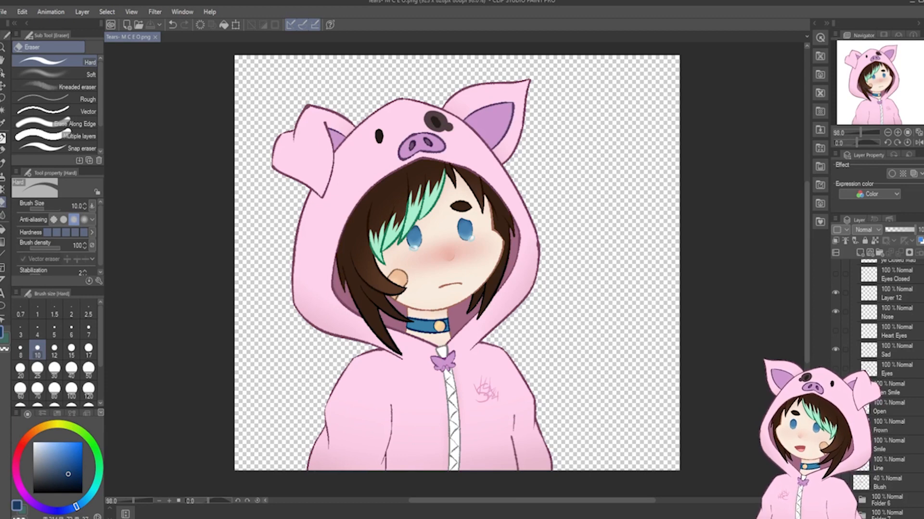
key("Delete")
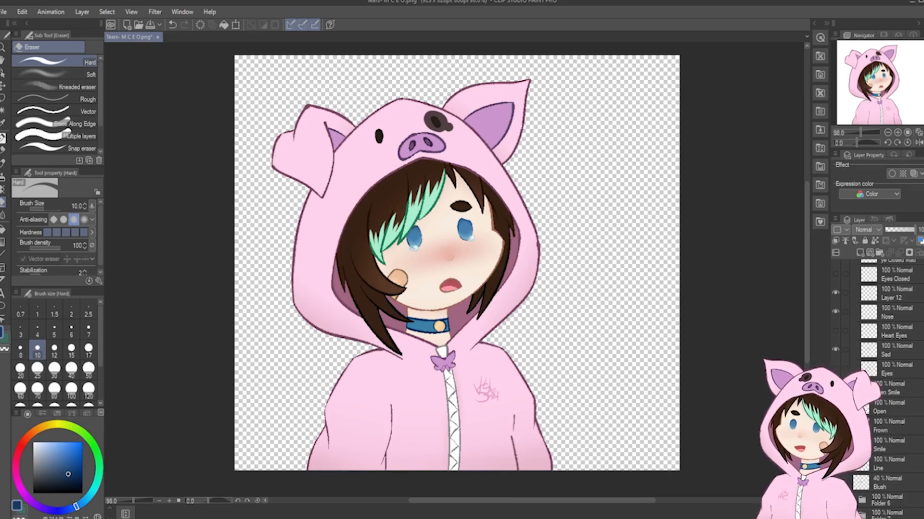
key("ctrl+shift+s")
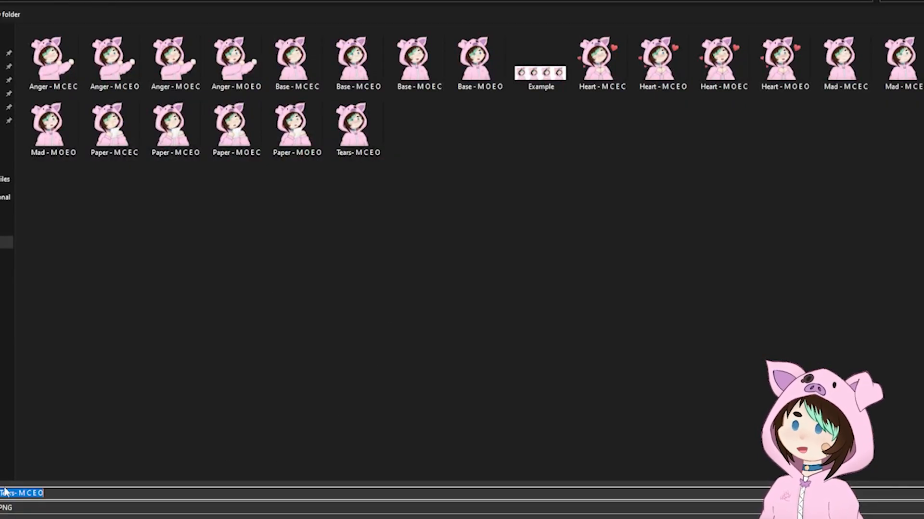
left_click(30, 493)
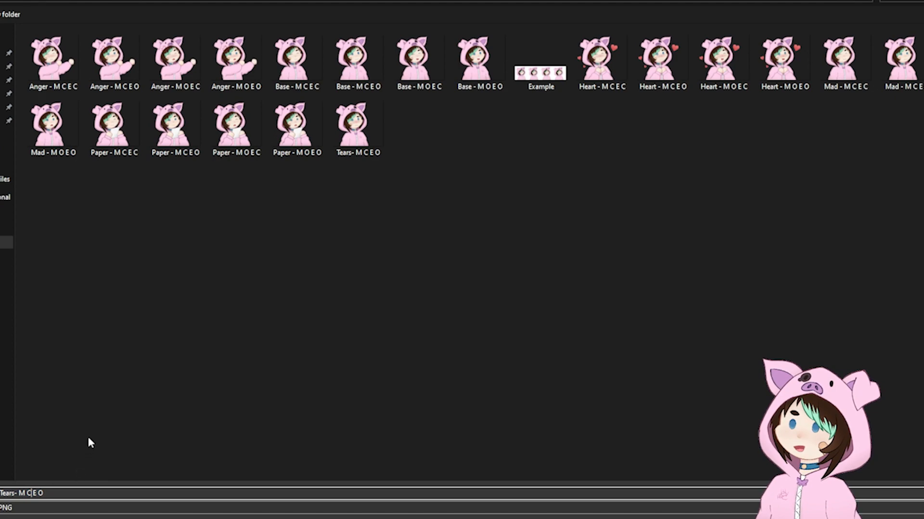
key("BackSpace")
type("O")
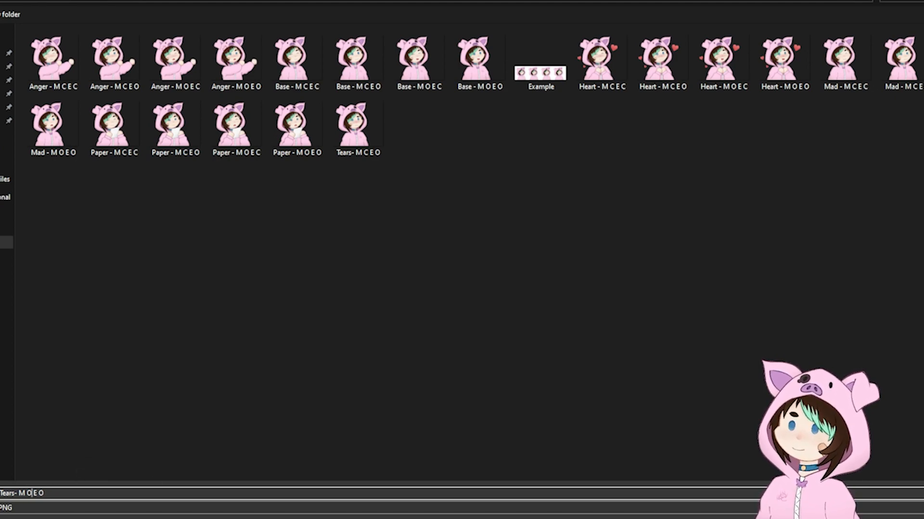
key("Return")
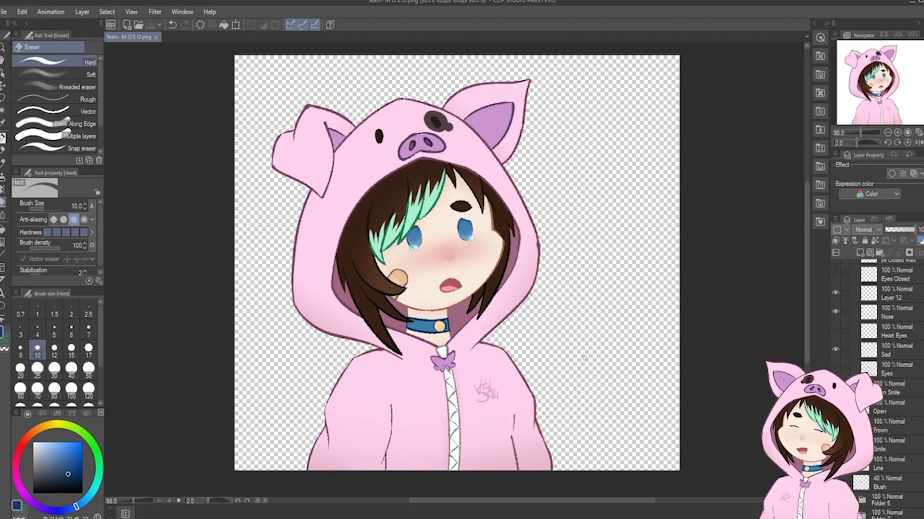
Return to the frown mouth and rotate the closed-eye lines and tears on the Tears Copy layer.
scroll(880, 385, "up", 5)
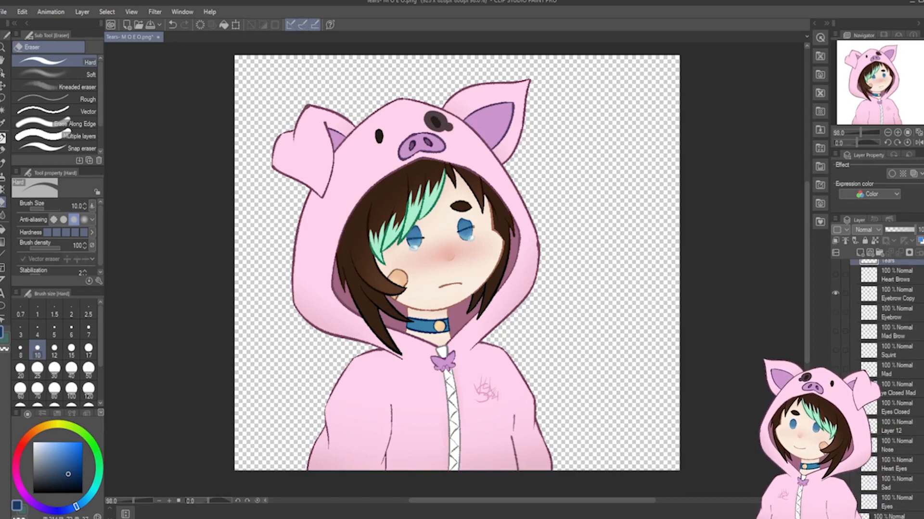
scroll(881, 295, "up", 3)
scroll(418, 217, "up", 3)
key("ctrl+t")
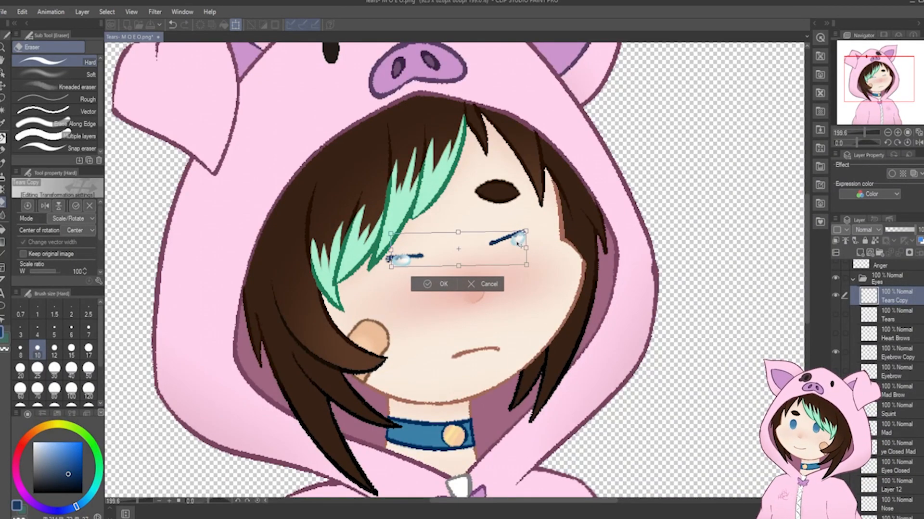
left_click_drag(528, 249, 531, 268)
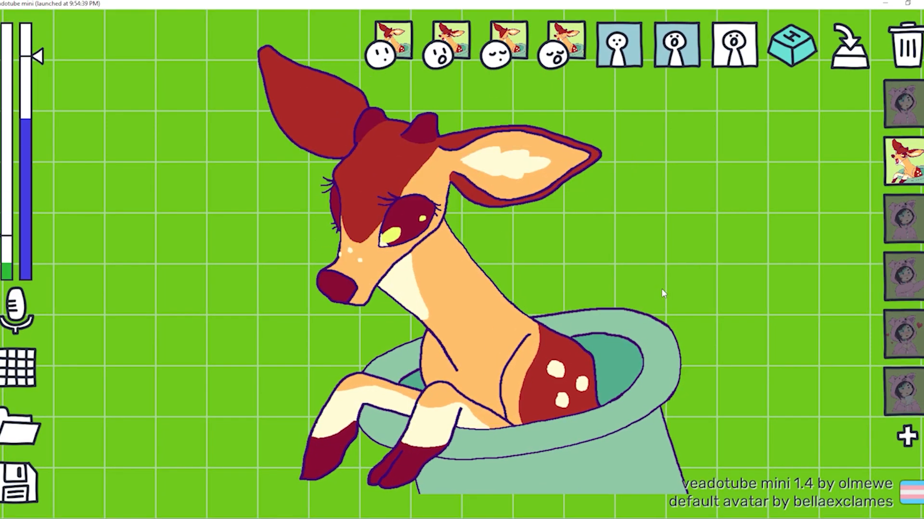
In veadotube mini, set the selected state's closed mouth image to "Tears- M C E O" from the Icons folder.
left_click(391, 34)
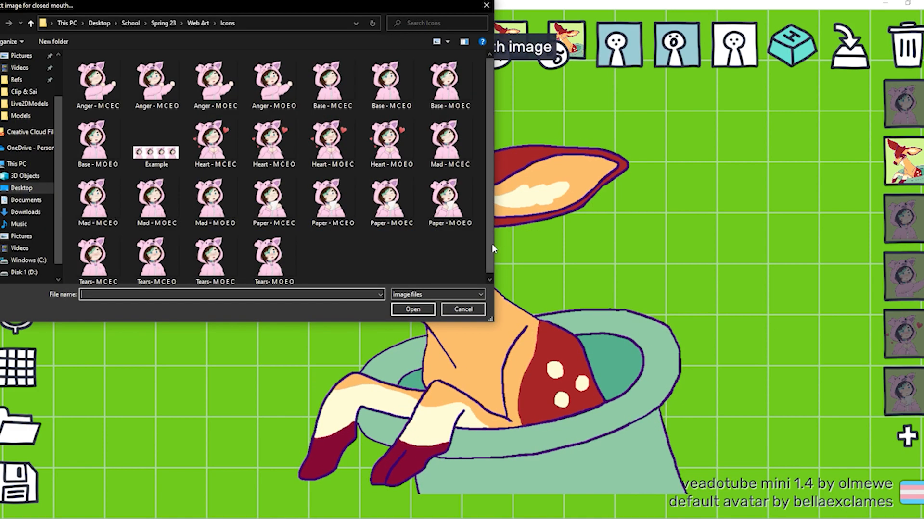
left_click_drag(490, 322, 560, 340)
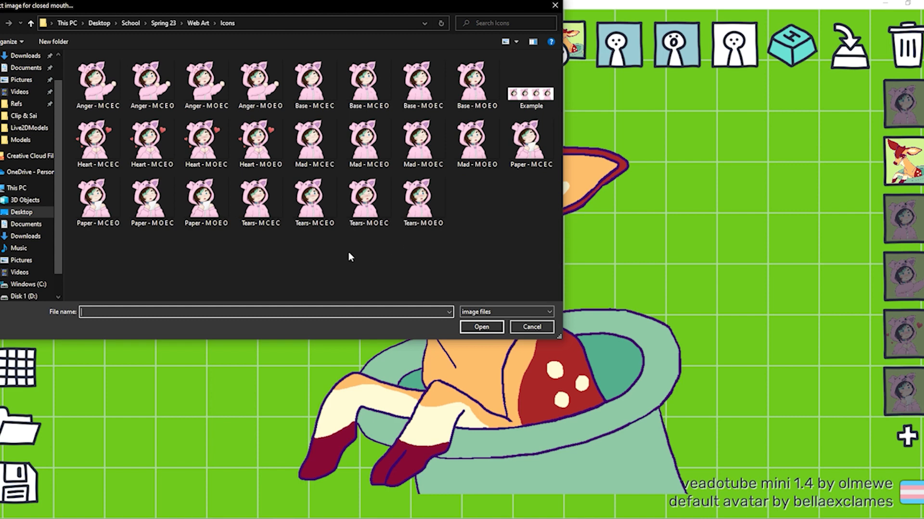
left_click(322, 204)
left_click(471, 329)
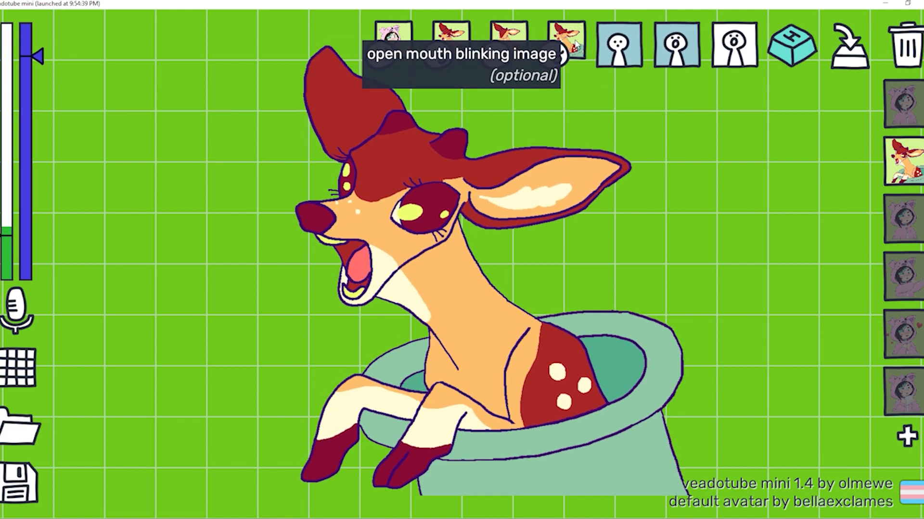
Change the state's open mouth image to "Tears- M O E O".
left_click(450, 33)
left_click(495, 45)
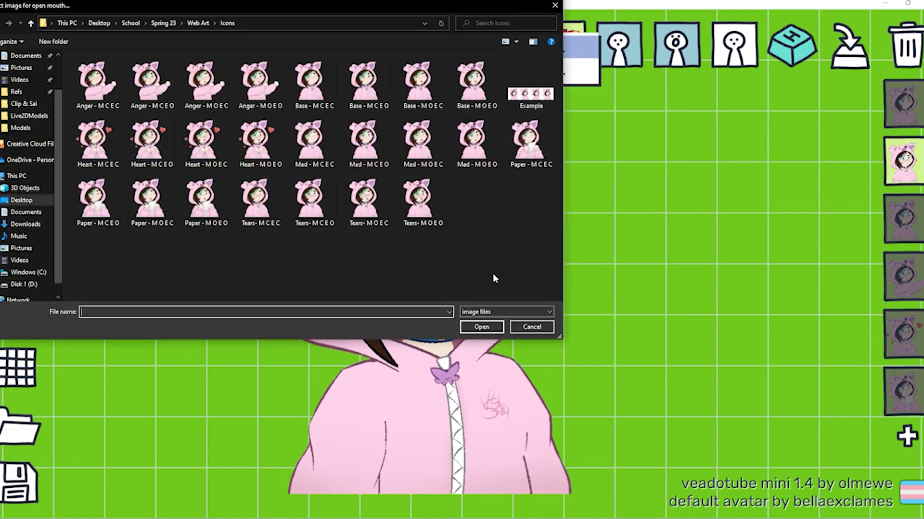
left_click(480, 323)
Change the state's closed mouth blinking image to "Tears- M C E C".
left_click(503, 36)
left_click(587, 39)
left_click(261, 199)
left_click(481, 328)
Change the state's open mouth blinking image to "Tears- M O E C".
left_click(558, 36)
left_click(625, 49)
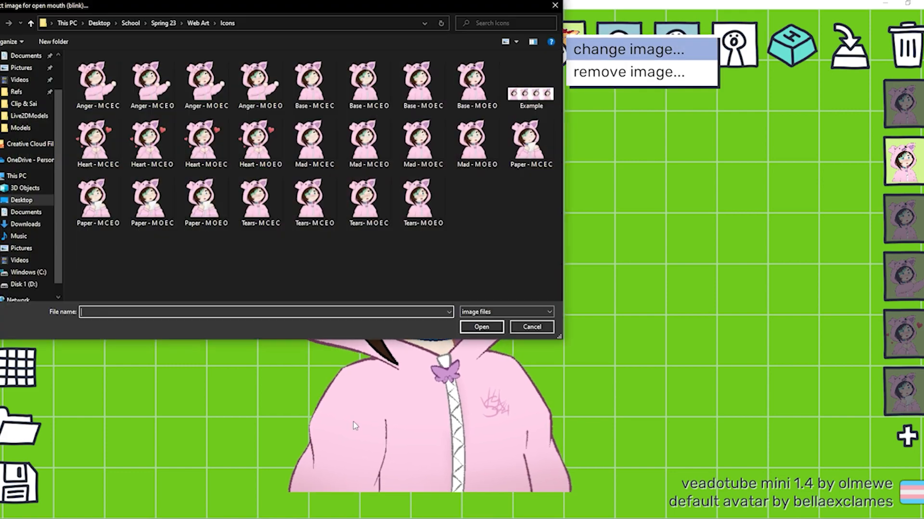
left_click(368, 200)
left_click(481, 327)
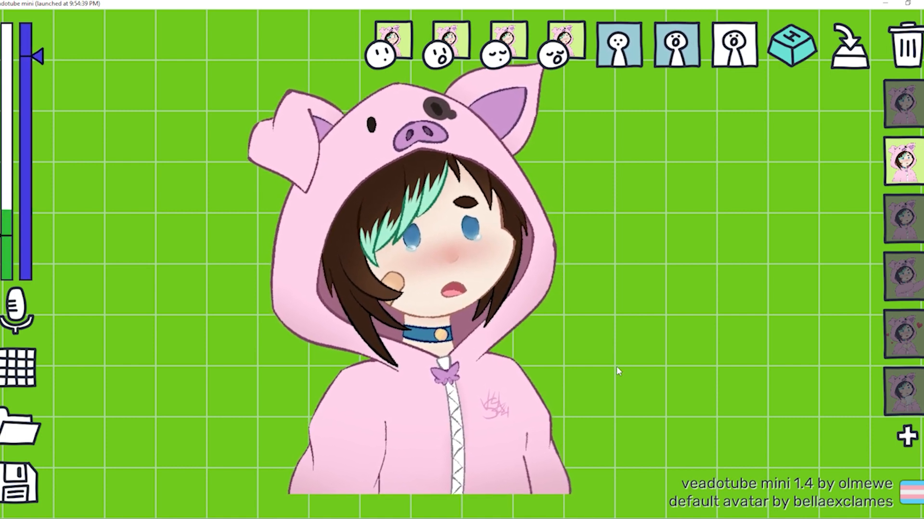
Assign Num 3 as the hotkey of state #2, the tears expression, and switch the avatar to state #1.
key("1")
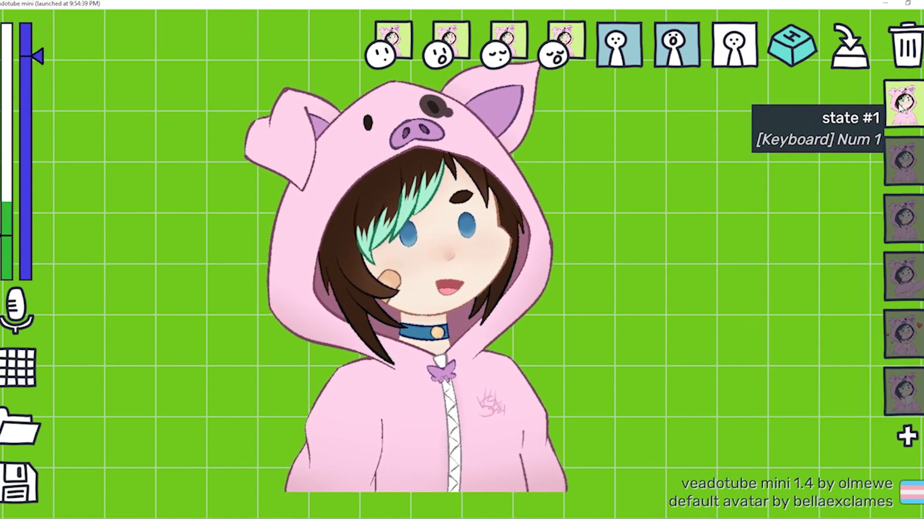
left_click(905, 148)
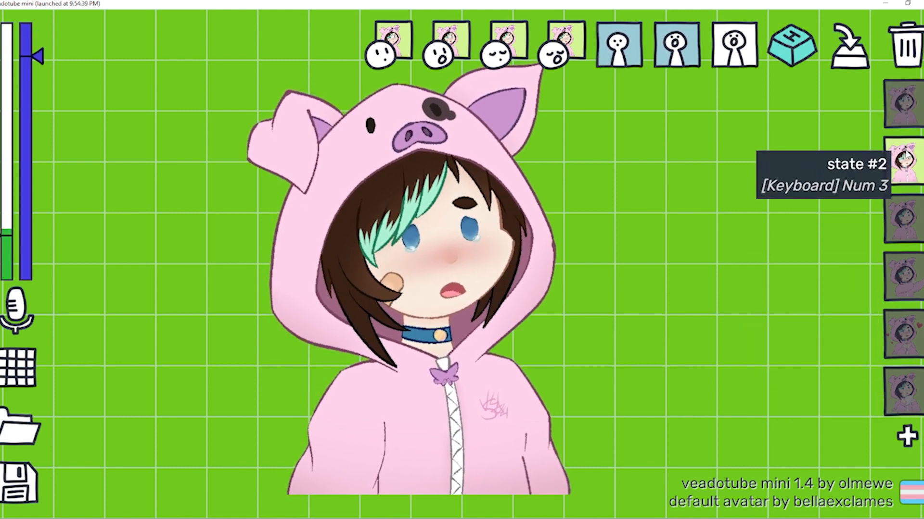
left_click(791, 46)
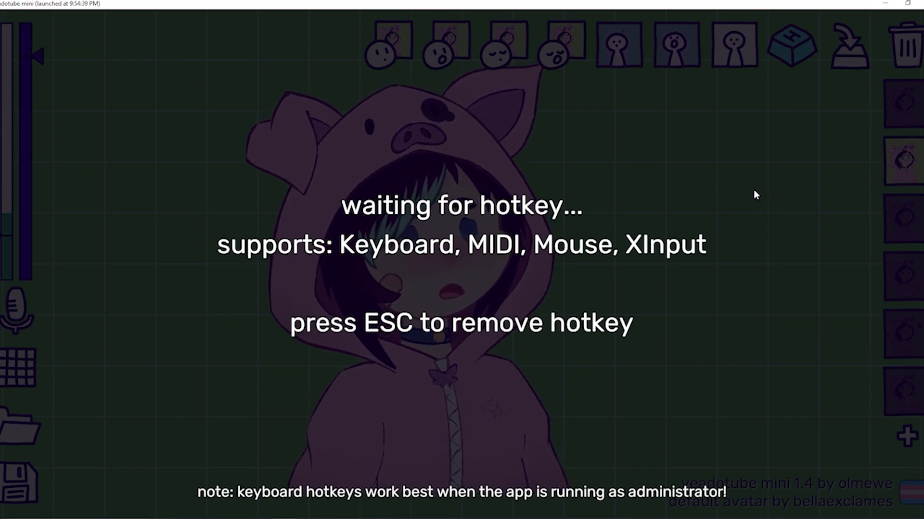
key("KP_3")
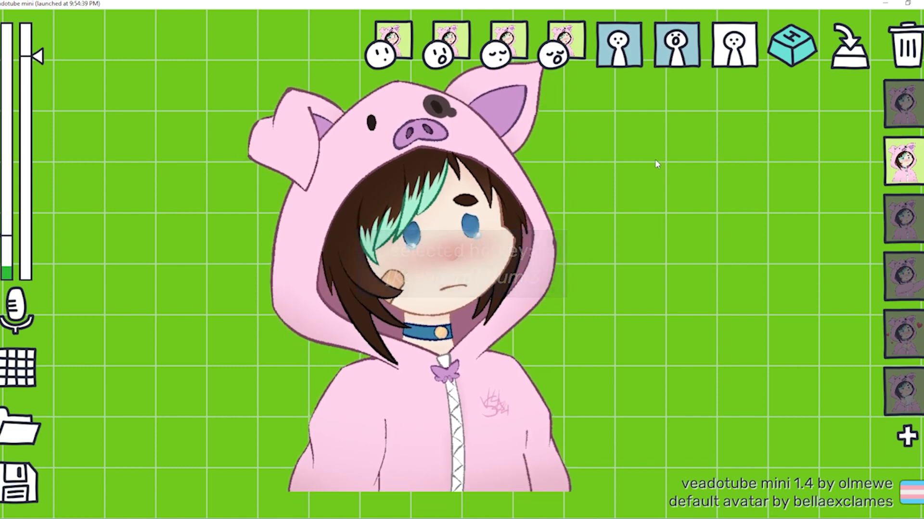
key("KP_1")
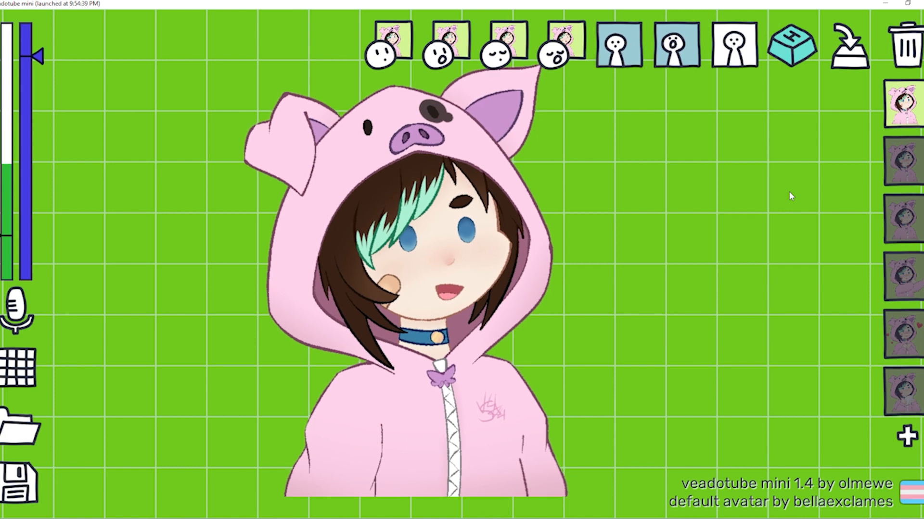
Select state #2, the tears expression, and cycle its closed mouth motion through all available options back to the starting one.
key("4")
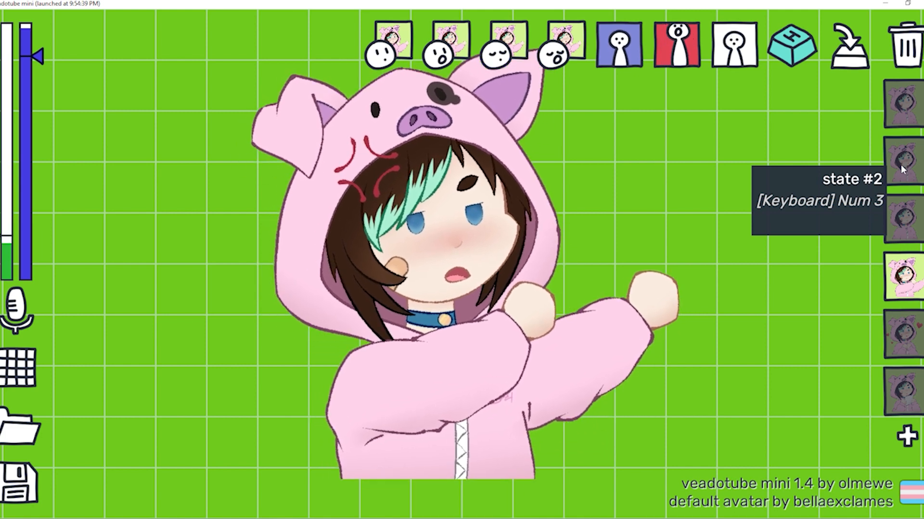
left_click(901, 165)
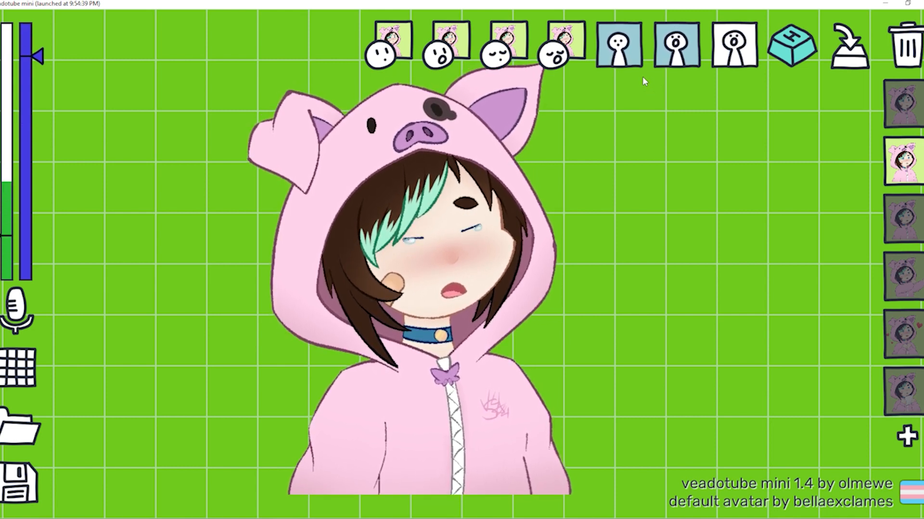
left_click(635, 57)
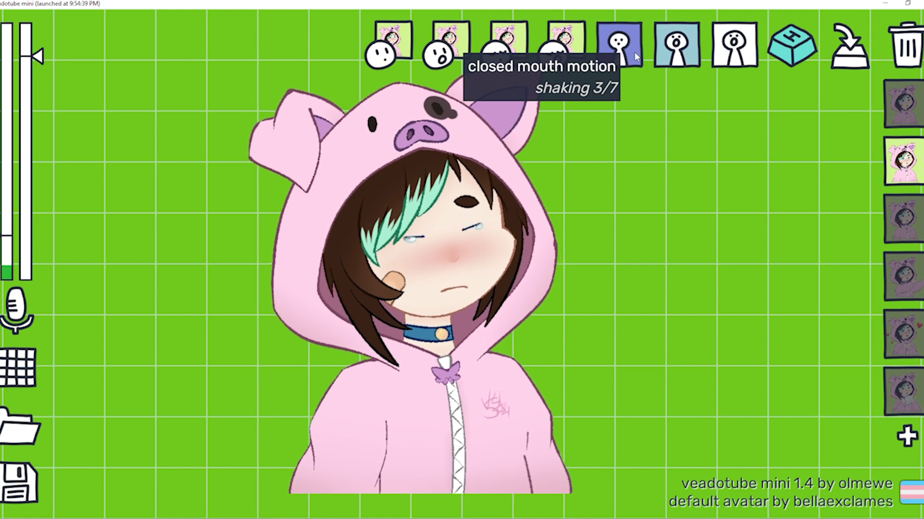
left_click(635, 57)
left_click(635, 54)
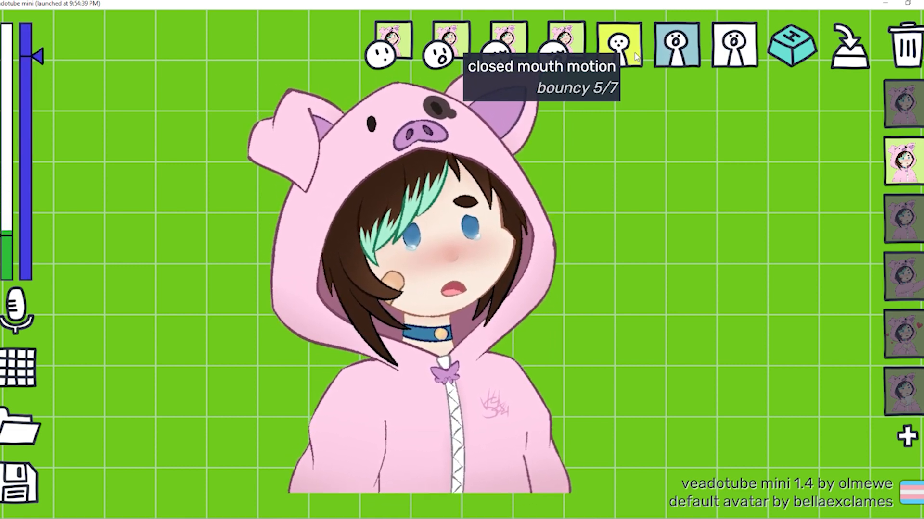
left_click(635, 54)
left_click(634, 54)
left_click(634, 53)
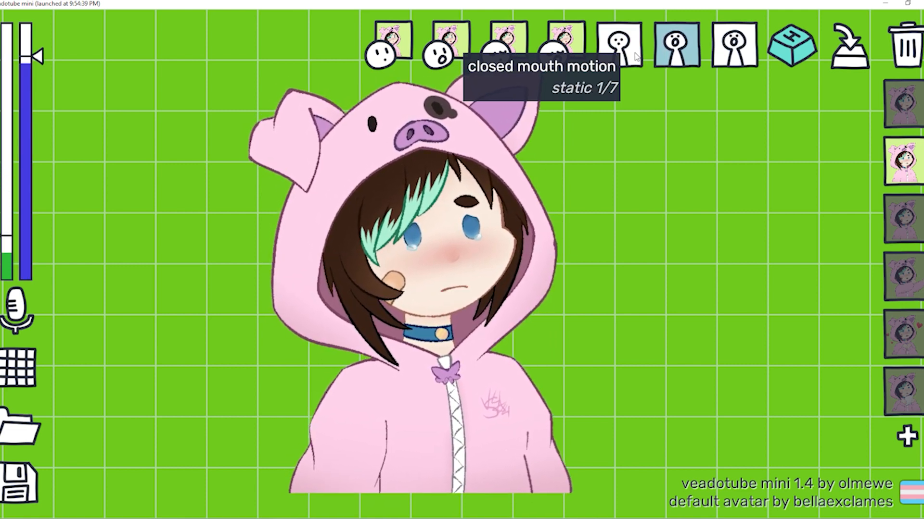
left_click(638, 54)
Cycle the open mouth motion of state #2 through all available options back to the starting one, and return to state #1.
left_click(677, 56)
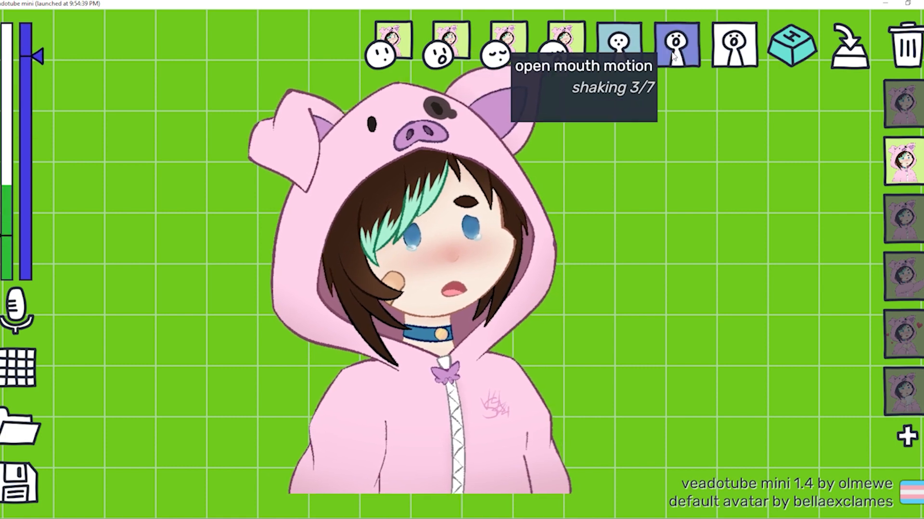
left_click(676, 55)
left_click(674, 56)
left_click(675, 56)
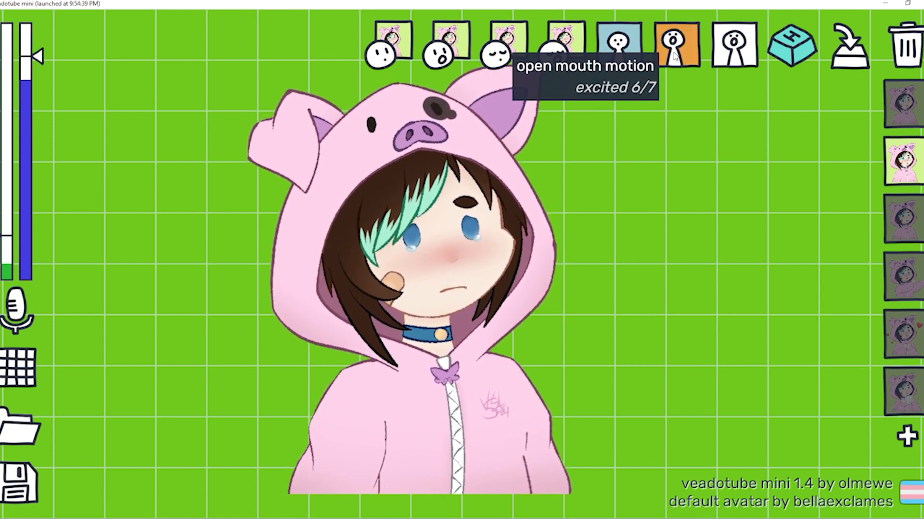
left_click(675, 56)
left_click(675, 56)
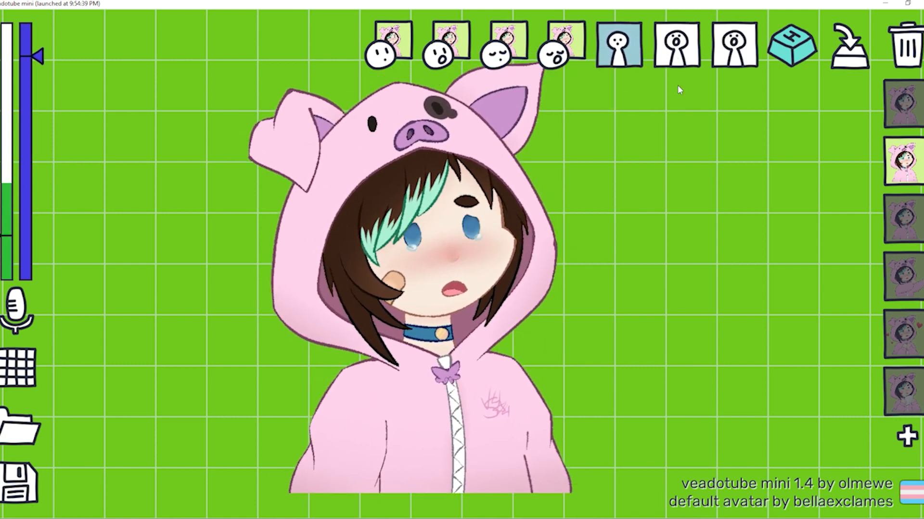
left_click(665, 52)
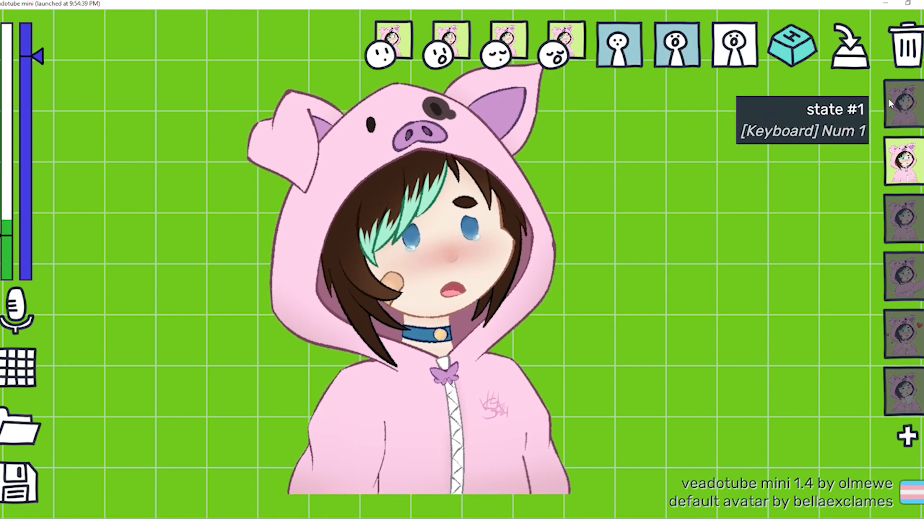
left_click(904, 103)
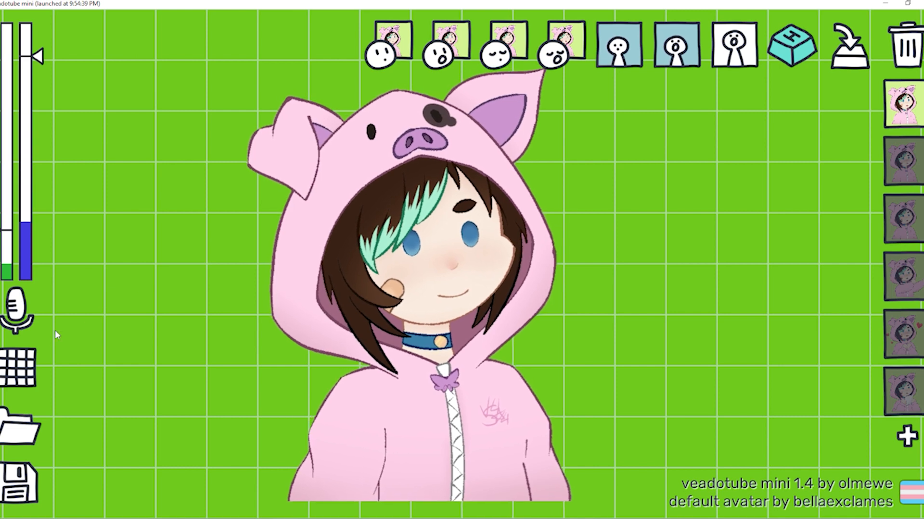
Change the background behind the avatar to grey.
left_click(27, 377)
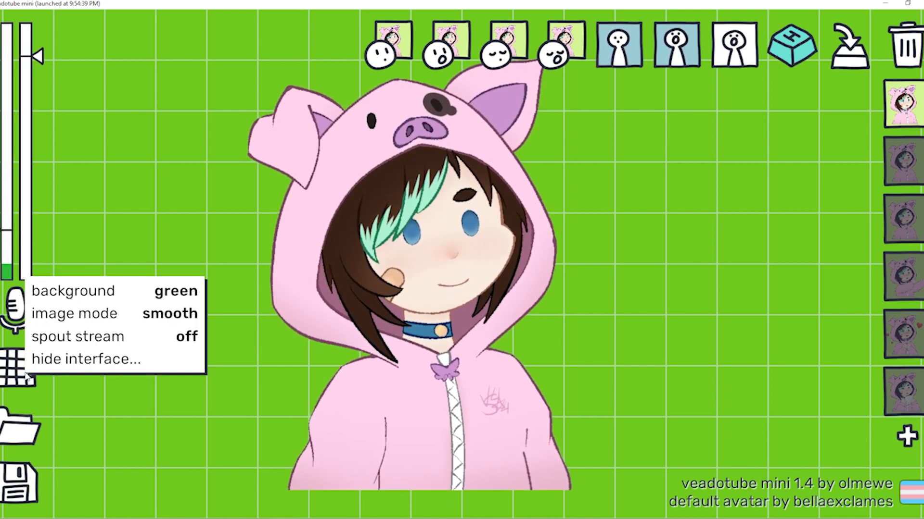
left_click(79, 302)
left_click(79, 302)
left_click(80, 301)
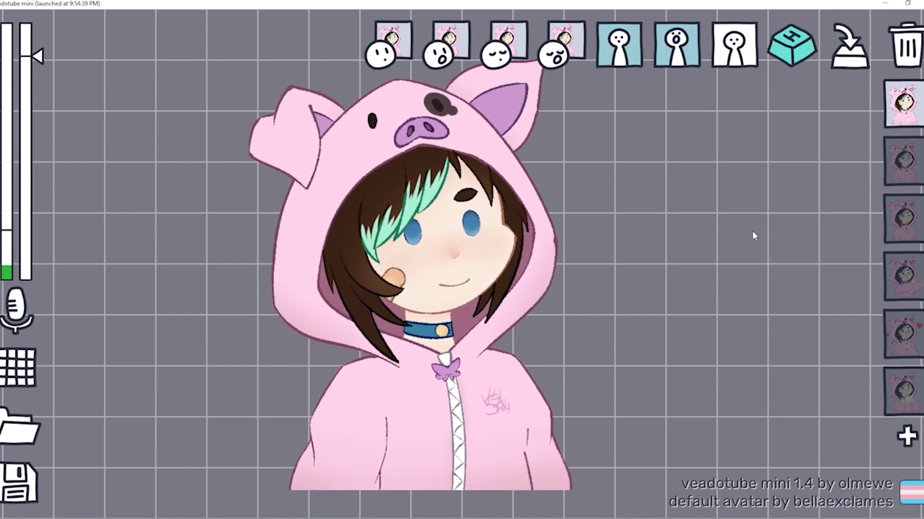
key("5")
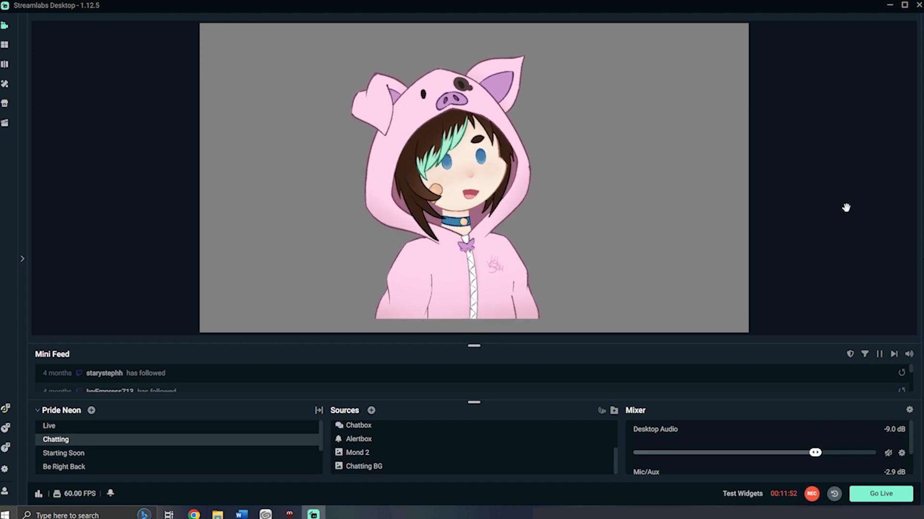
Switch to Streamlabs Desktop and try to add a new Game Capture source to the Chatting scene.
scroll(453, 454, "up", 5)
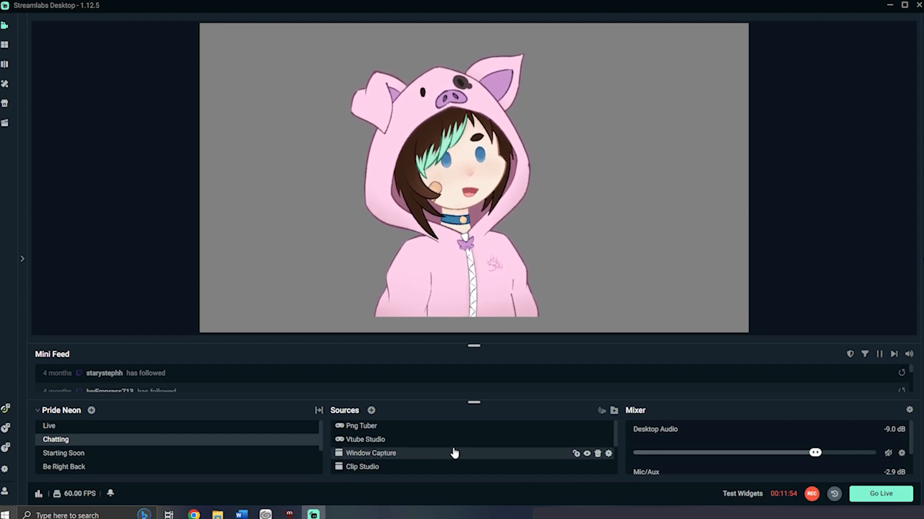
left_click(371, 411)
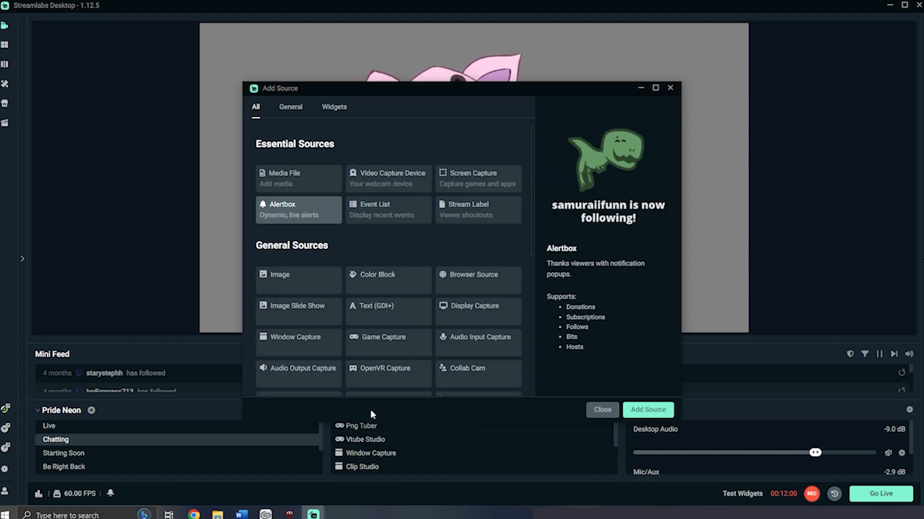
scroll(452, 394, "down", 2)
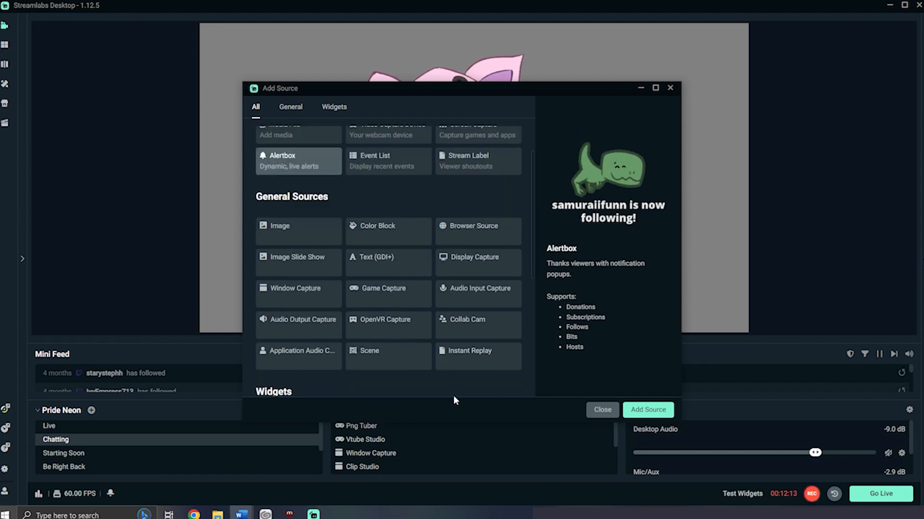
left_click(393, 301)
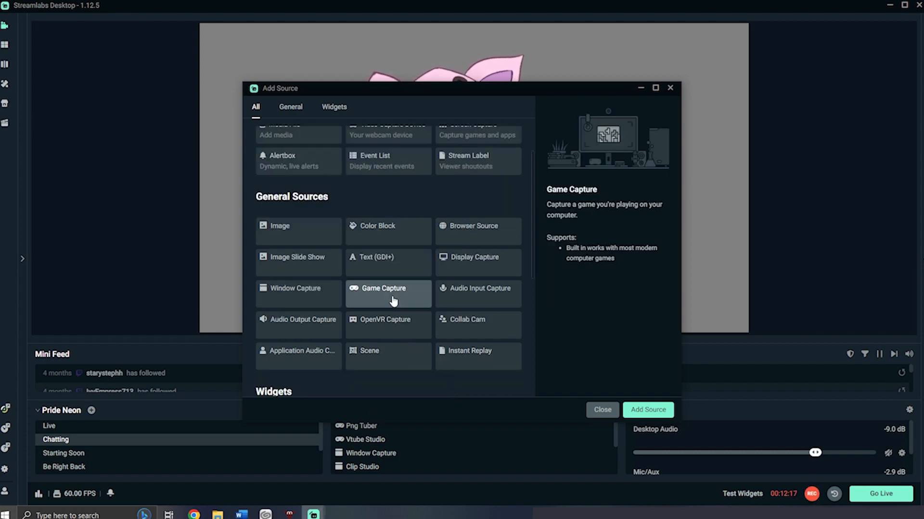
left_click(647, 410)
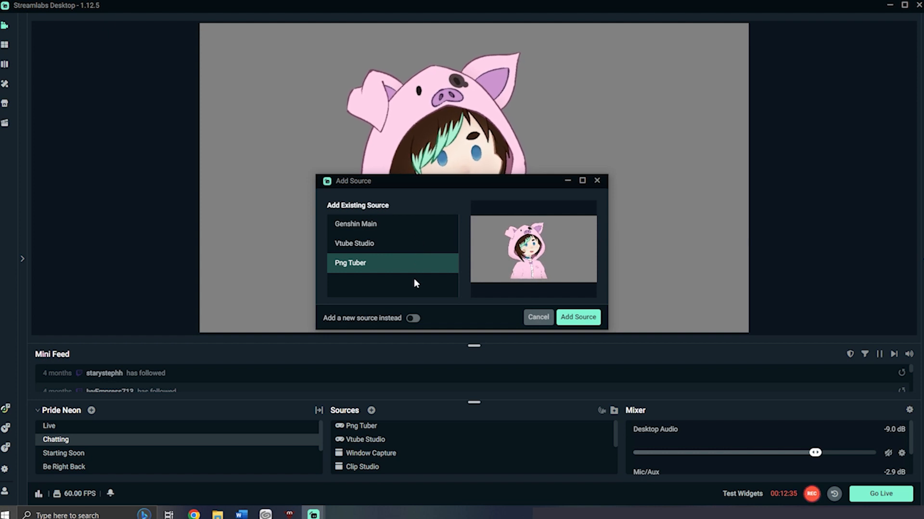
left_click(412, 319)
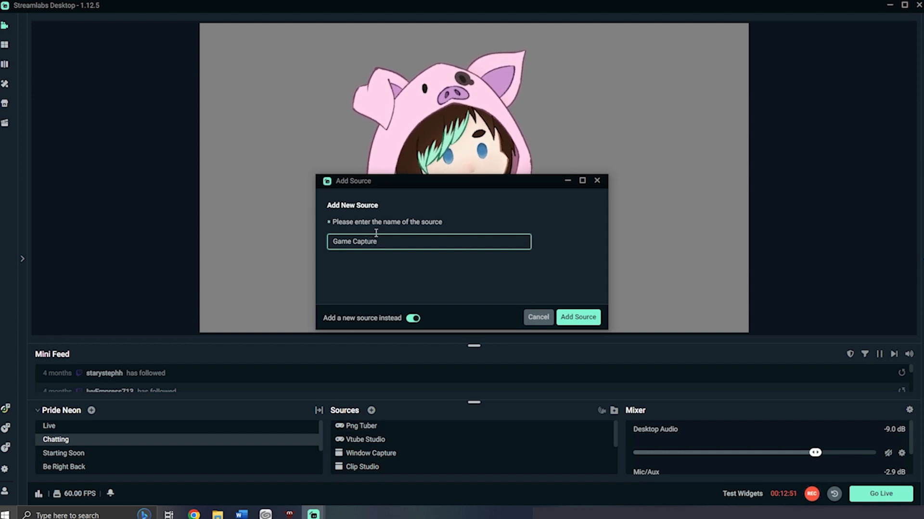
left_click(534, 318)
Configure the Png Tuber source to capture a specific window, veadotube mini, and slightly narrow the source on the canvas.
left_click(608, 427)
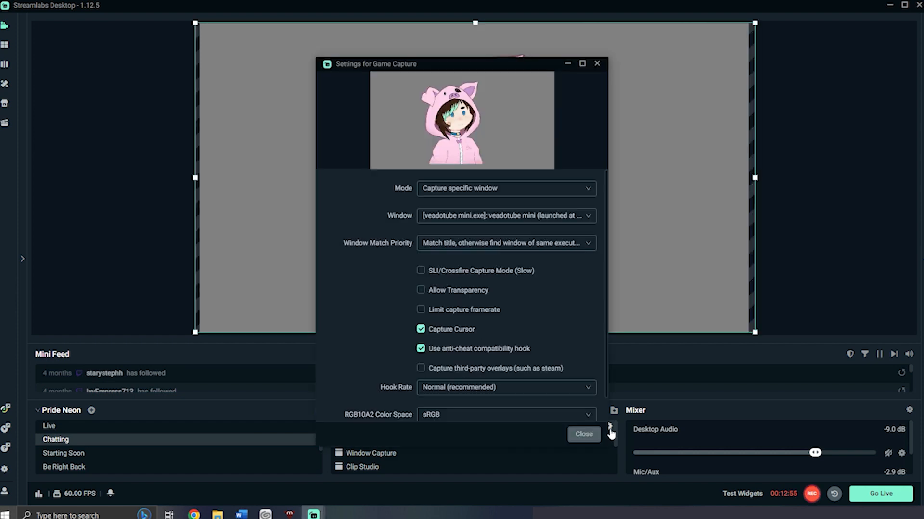
left_click_drag(510, 65, 485, 66)
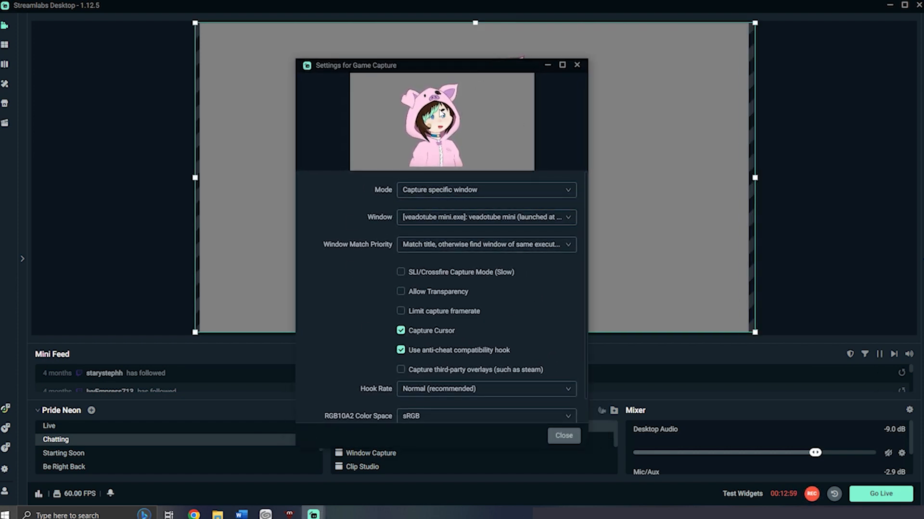
left_click(477, 191)
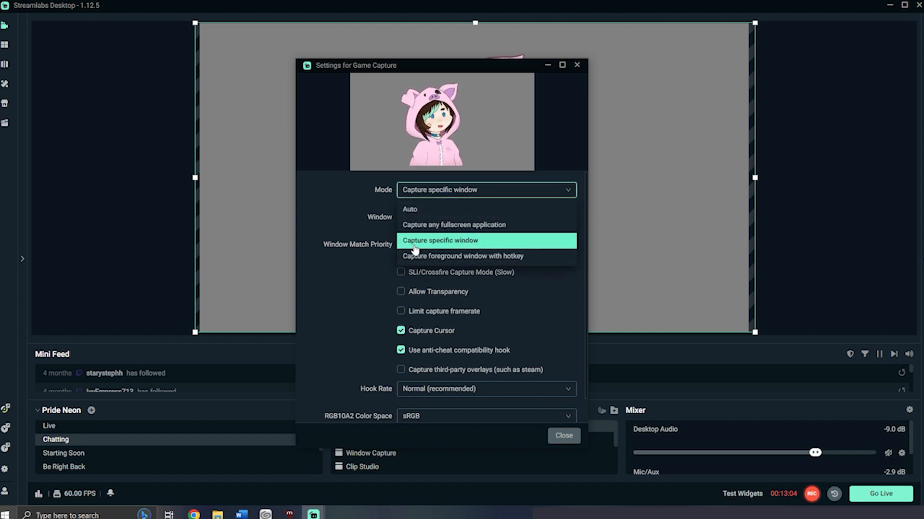
left_click(474, 242)
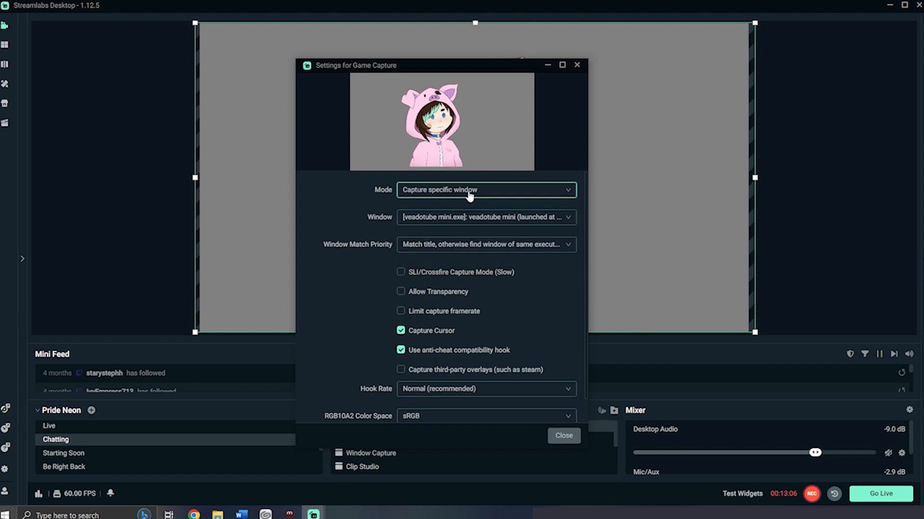
left_click(529, 221)
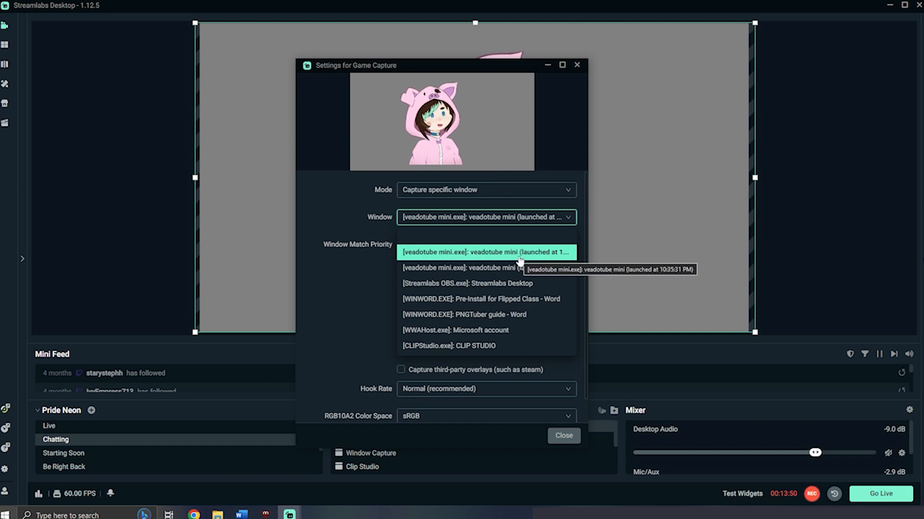
left_click(509, 222)
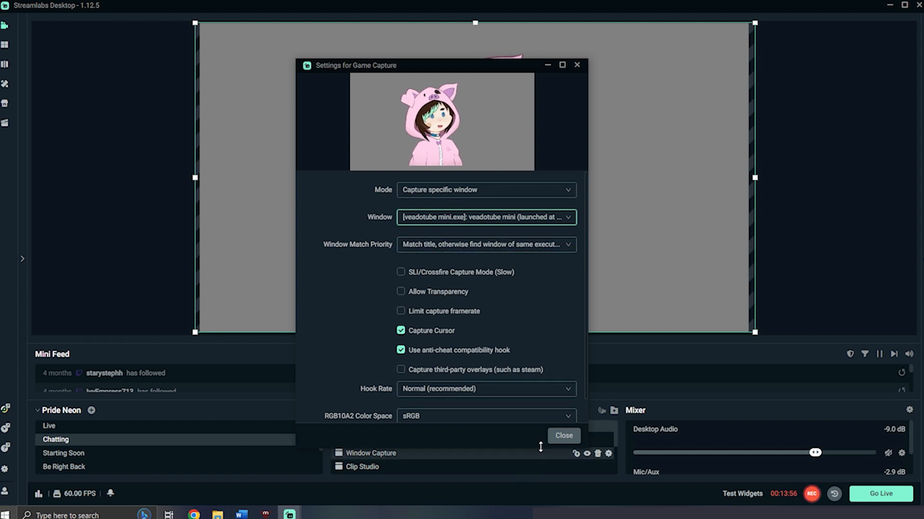
left_click(559, 438)
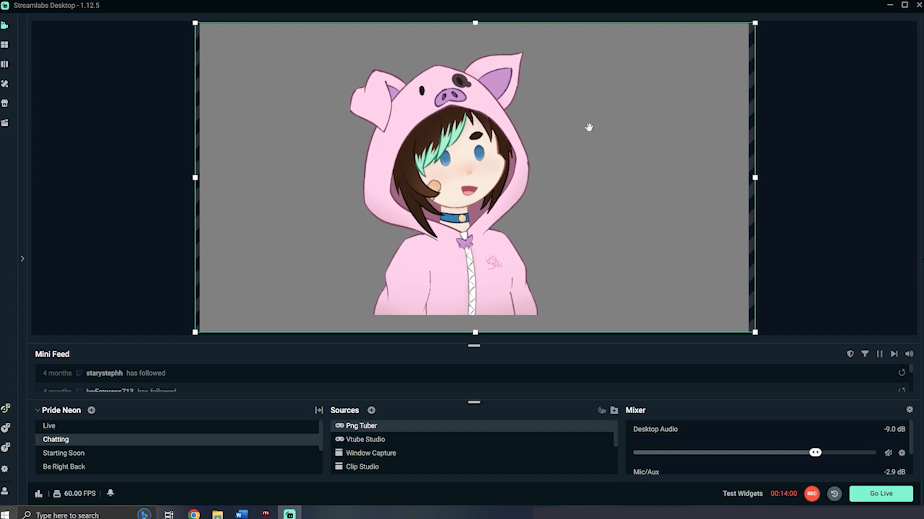
mouse_move(756, 178)
left_mouse_down()
mouse_move(621, 178)
mouse_move(762, 178)
mouse_move(752, 177)
left_mouse_up()
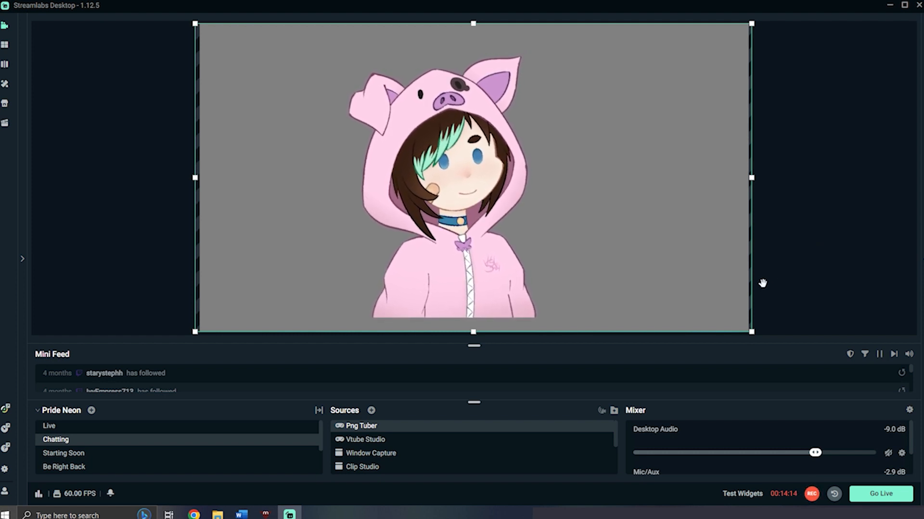
Add a Color Key filter with its default name to the Png Tuber source.
right_click(537, 431)
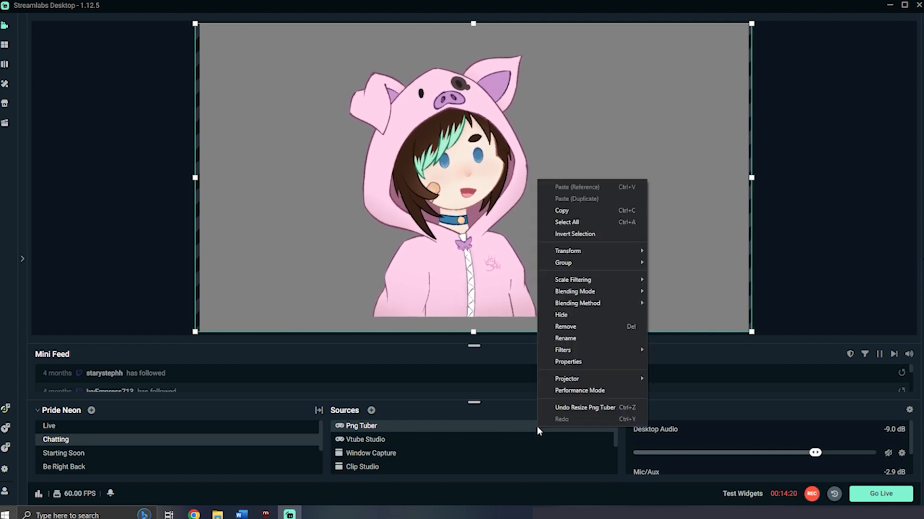
mouse_move(584, 353)
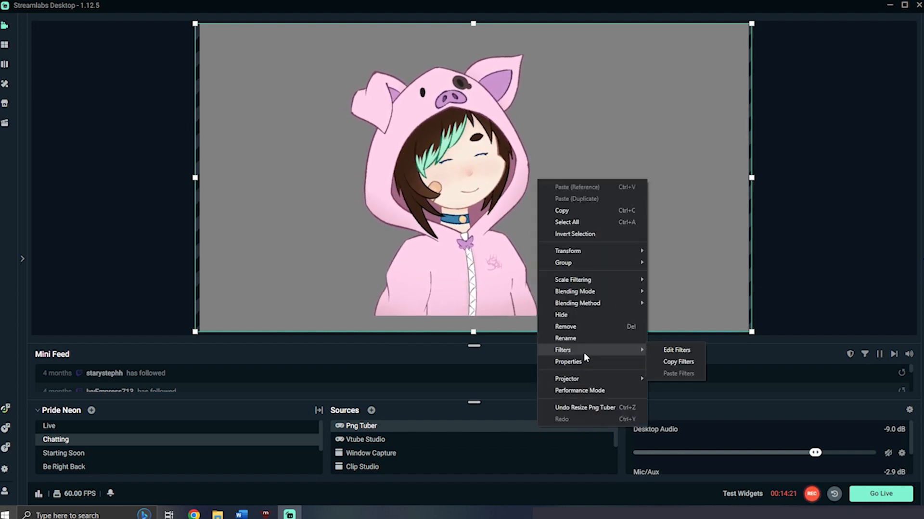
left_click(679, 351)
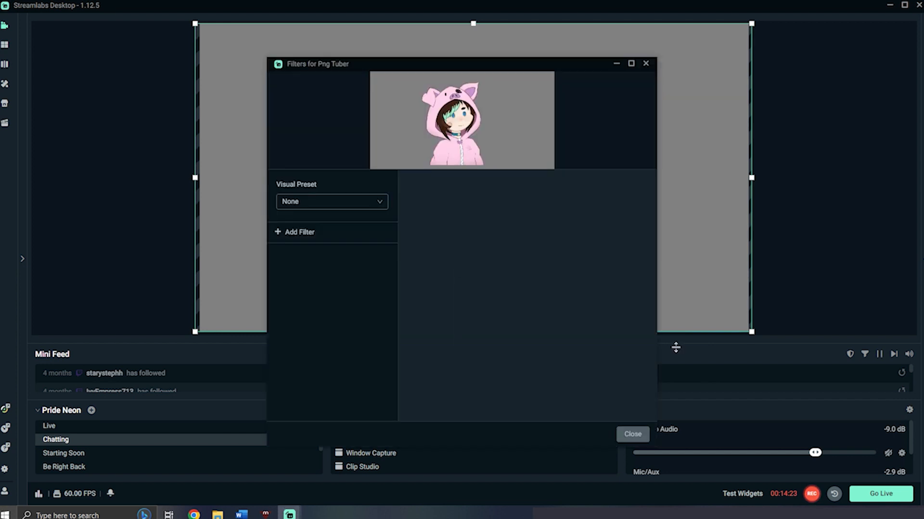
left_click(306, 232)
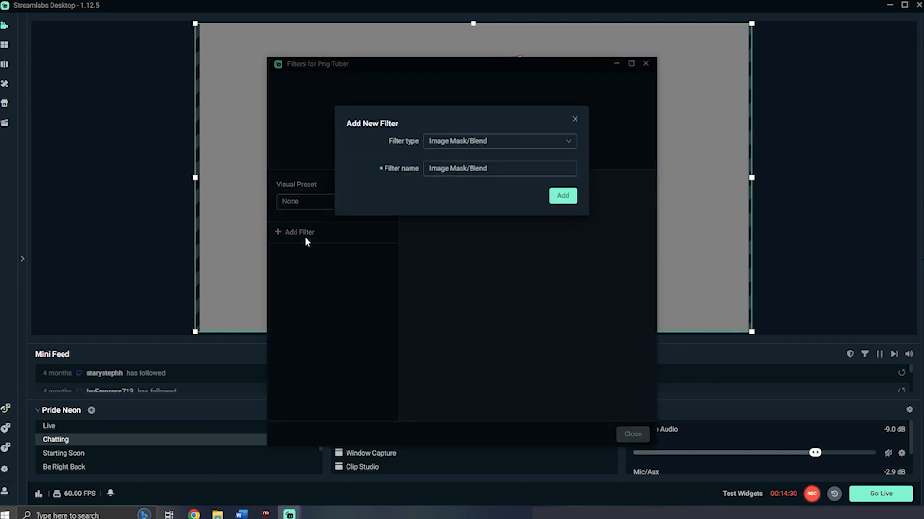
left_click(471, 143)
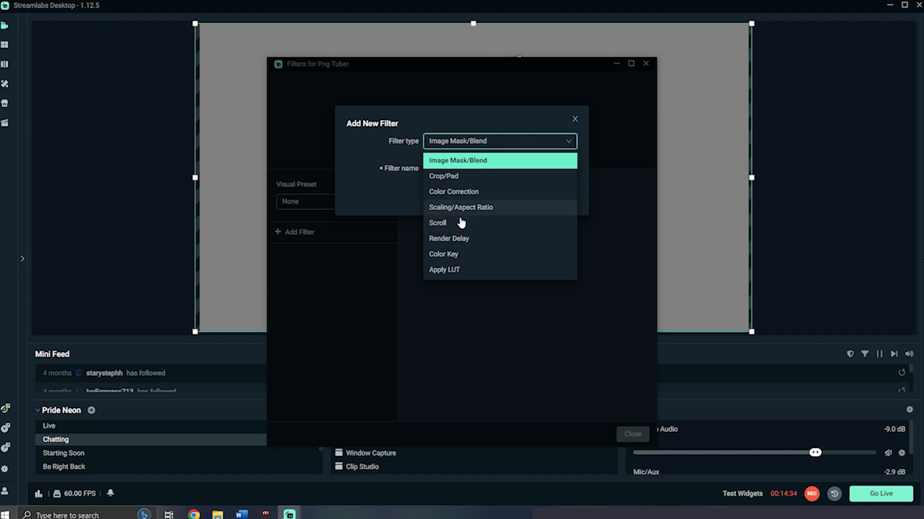
left_click(465, 254)
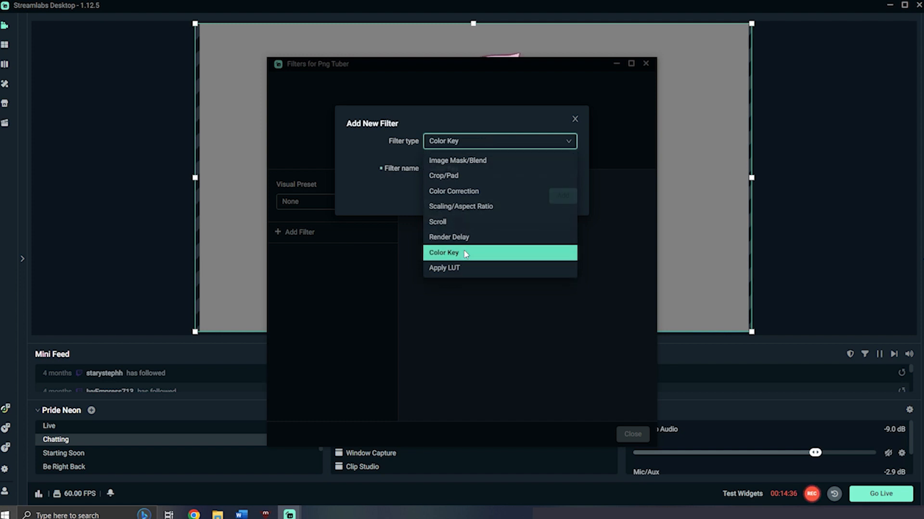
left_click(454, 140)
scroll(483, 257, "down", 1)
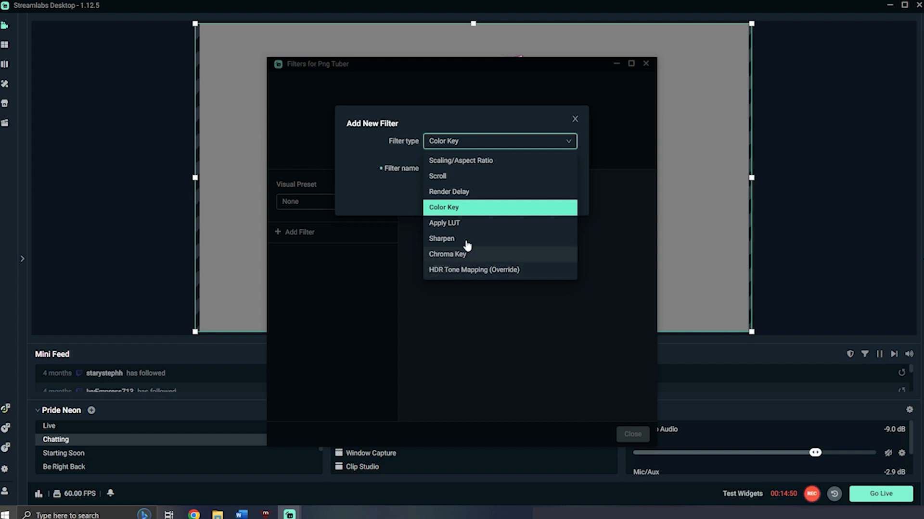
left_click(460, 212)
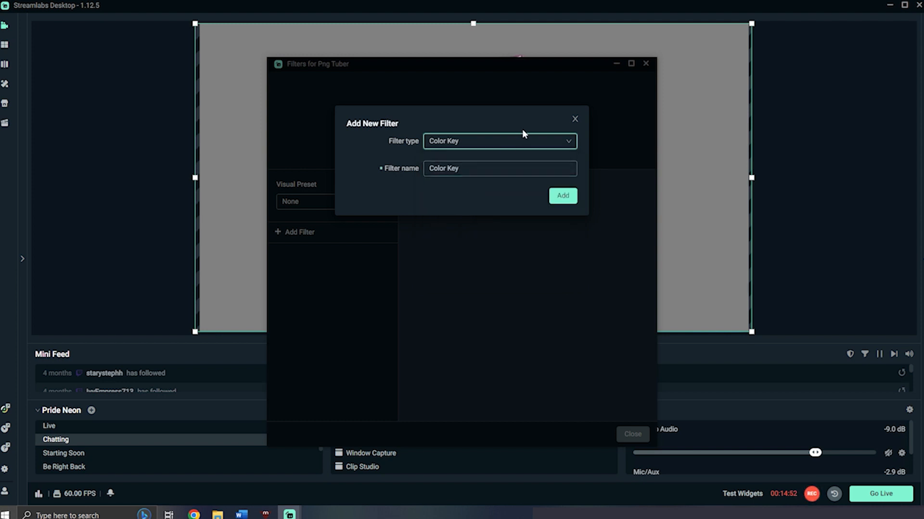
left_click(563, 197)
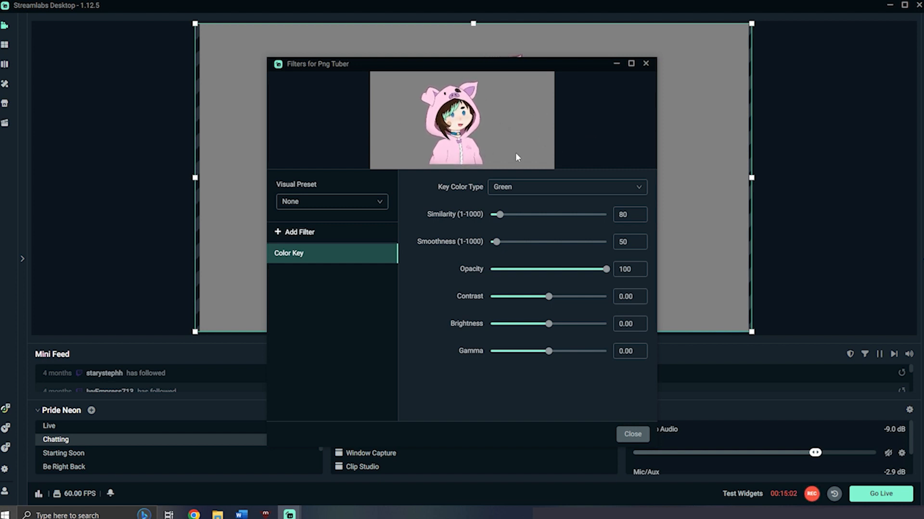
Set the Color Key filter to a custom key color sampled from the avatar's grey background, #808080ff, and close the filters.
left_click(564, 189)
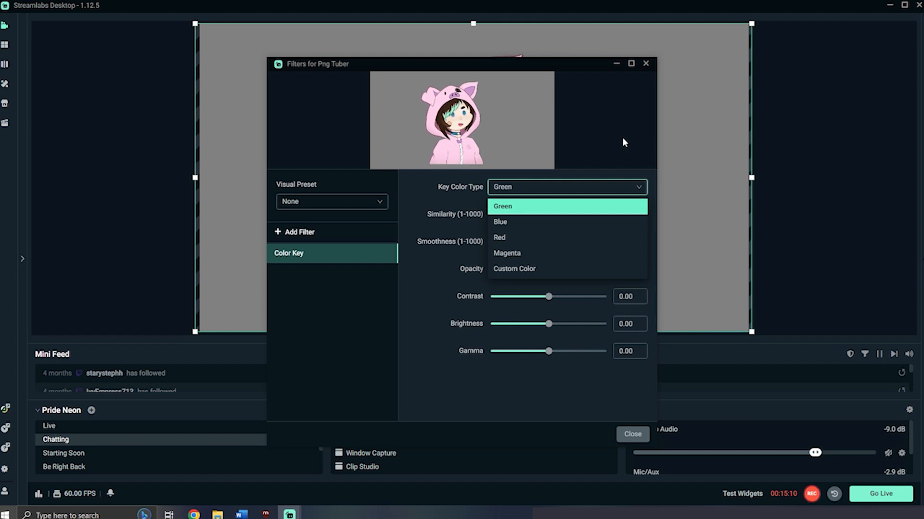
left_click(552, 189)
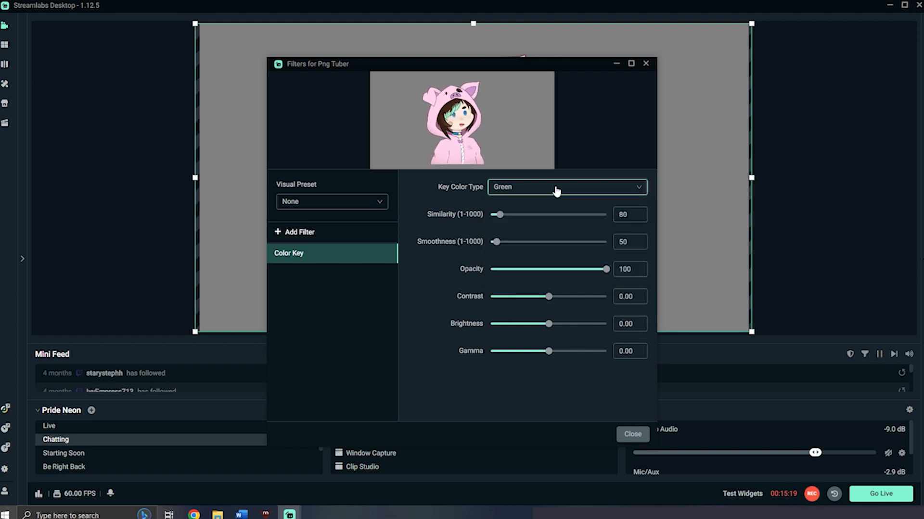
left_click(556, 192)
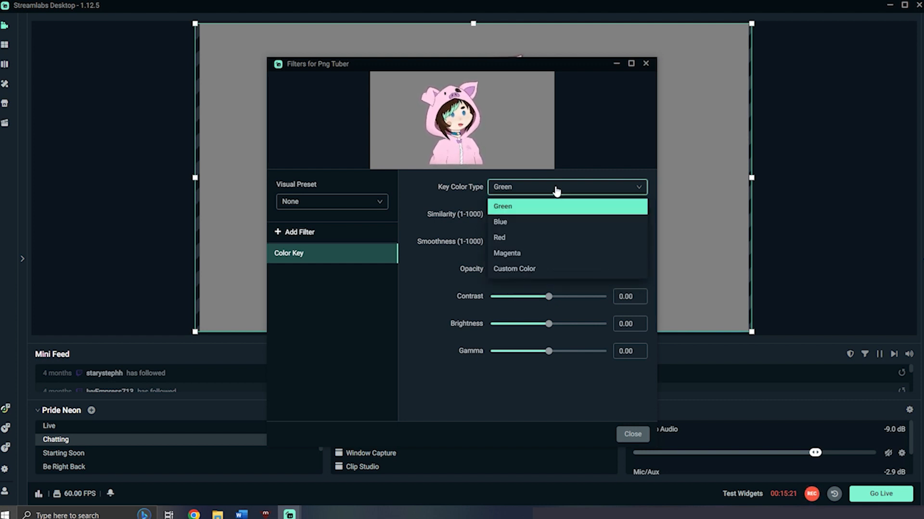
left_click(536, 269)
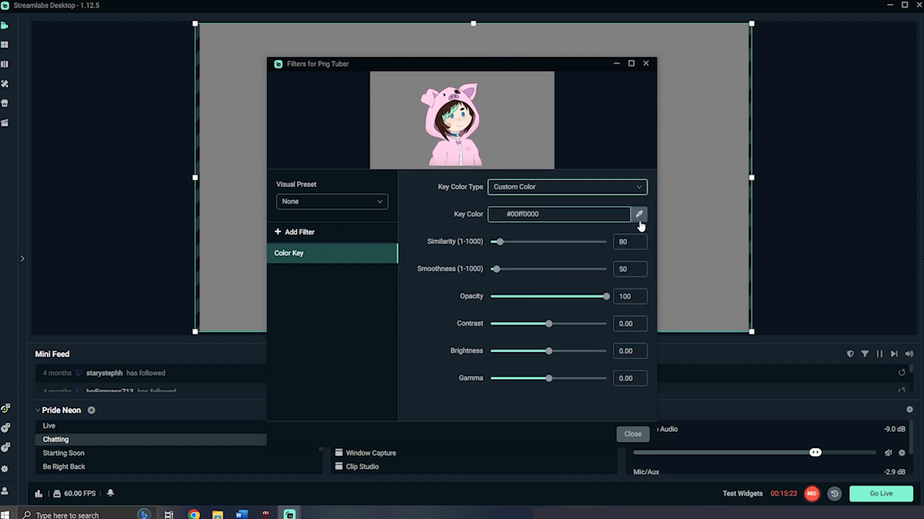
left_click(639, 218)
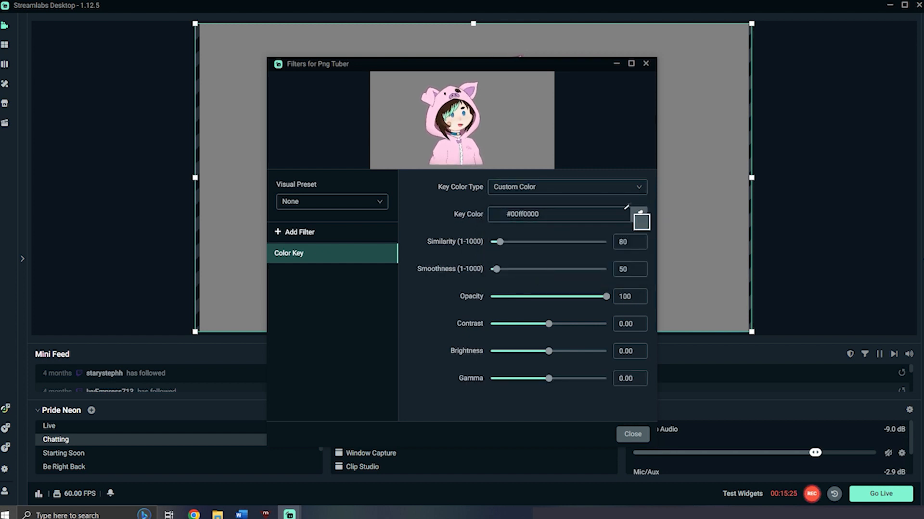
left_click(519, 125)
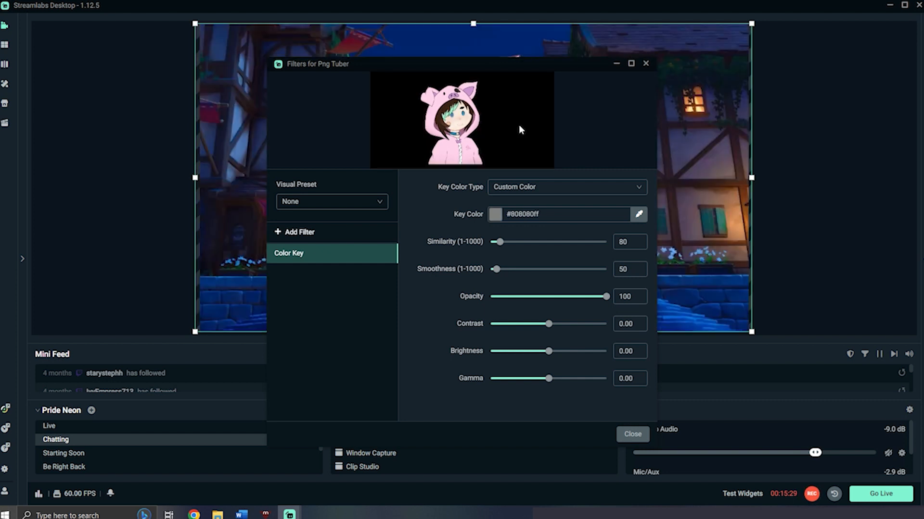
left_click(646, 65)
Slightly enlarge the Png Tuber source and move it down so the avatar's body meets the canvas's lower edge, leaving nothing selected.
mouse_move(472, 151)
left_mouse_down()
mouse_move(523, 133)
mouse_move(445, 138)
mouse_move(507, 137)
mouse_move(431, 148)
mouse_move(477, 149)
mouse_move(470, 152)
left_mouse_up()
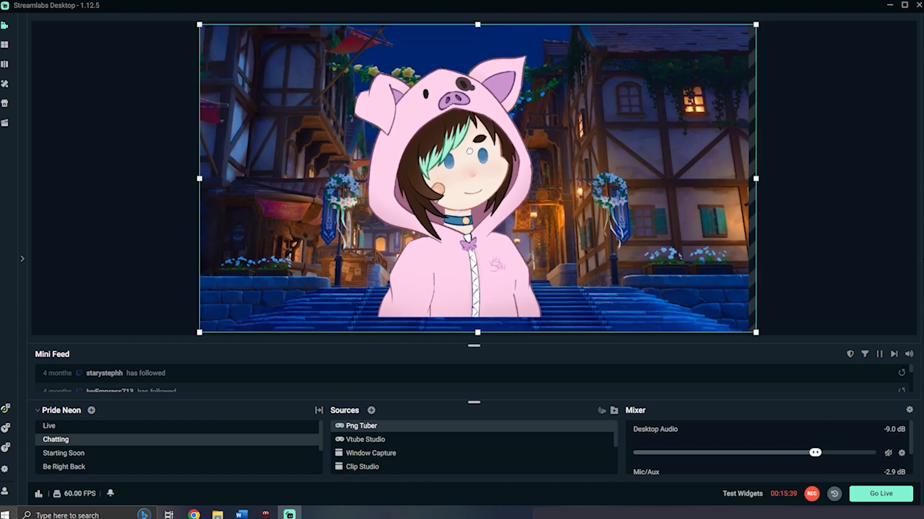
left_click_drag(756, 178, 802, 175)
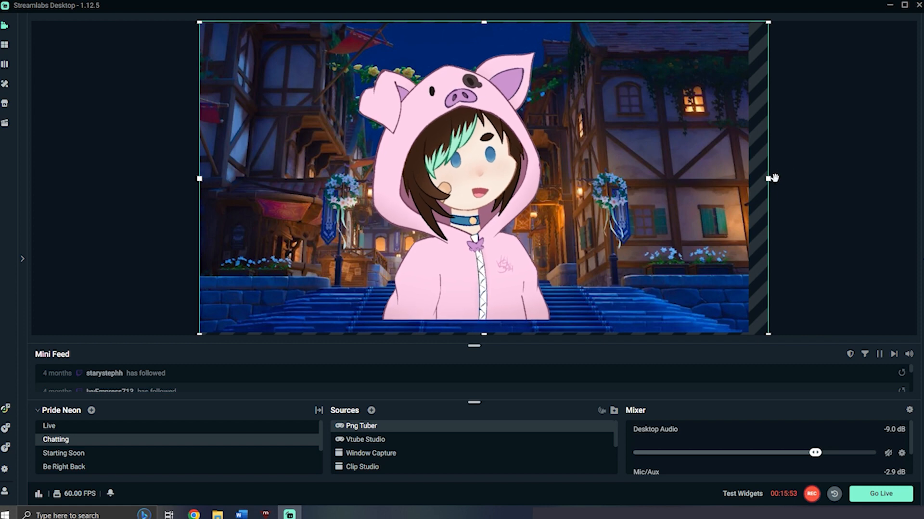
left_click_drag(469, 90, 471, 106)
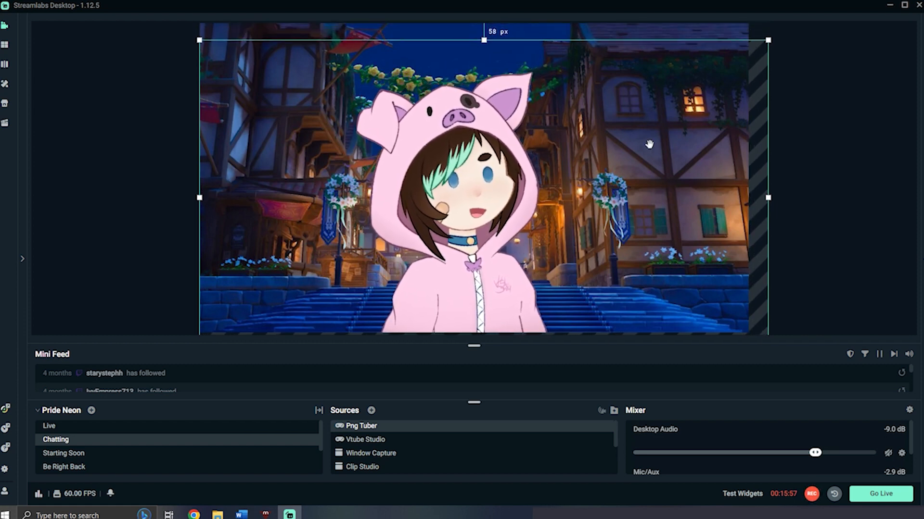
left_click(812, 161)
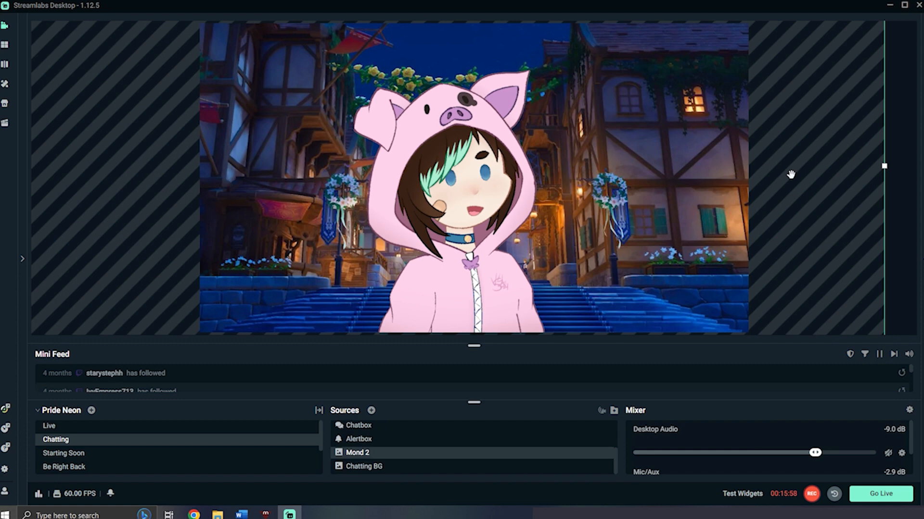
left_click(903, 204)
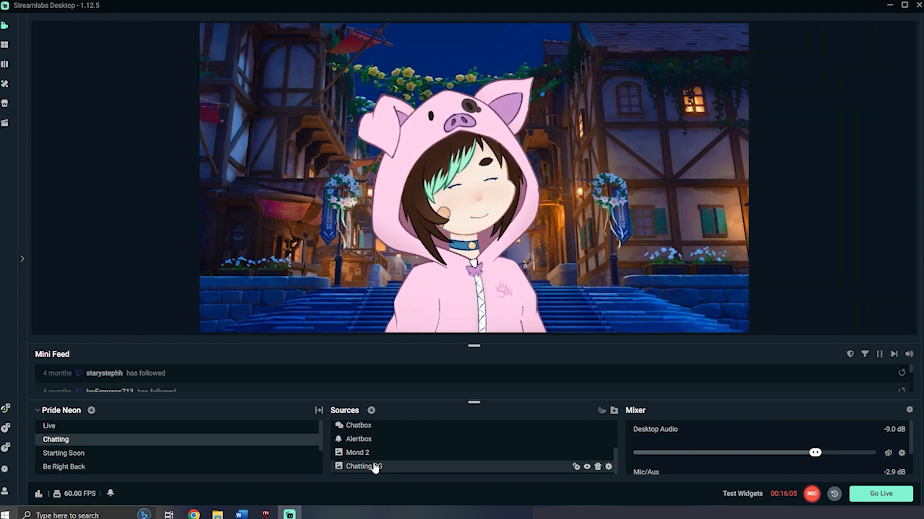
View the source types that can be added to the Chatting scene without adding one.
left_click(371, 410)
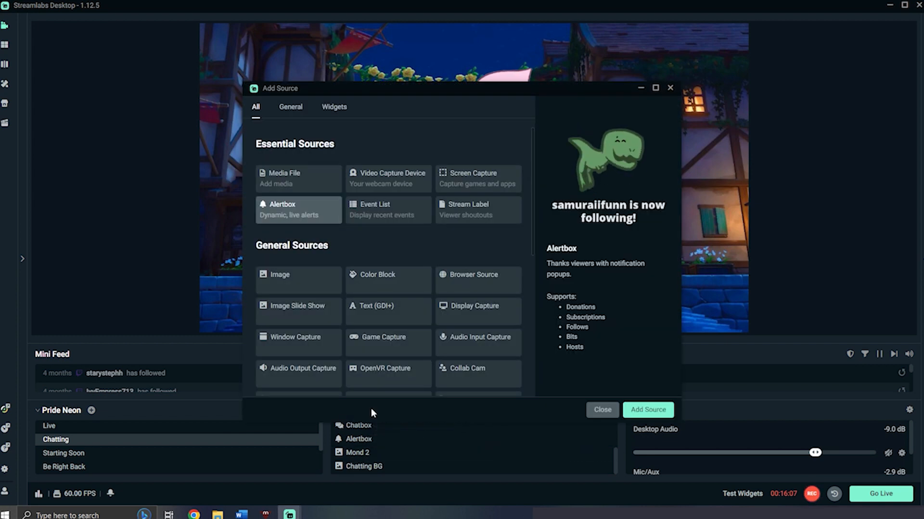
left_click(602, 410)
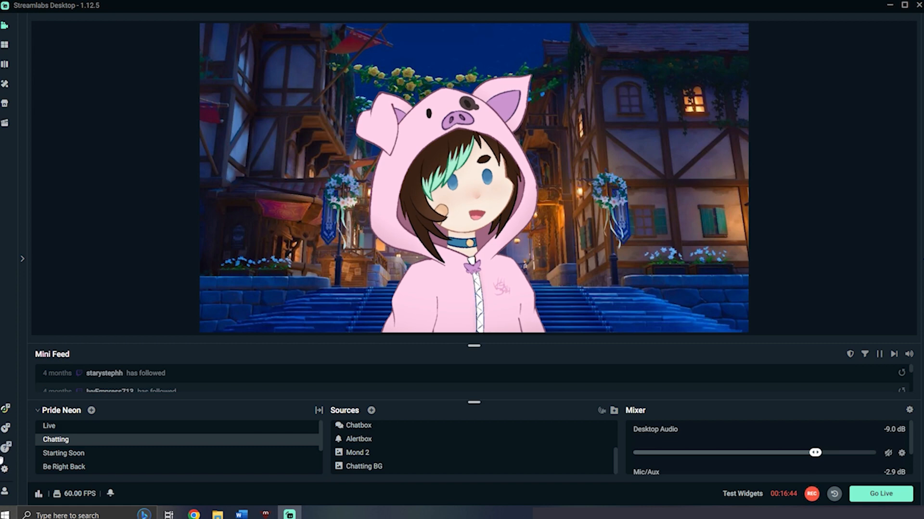
Start the Virtual Webcam from the settings and return to the Chatting scene with no source selected.
left_click(6, 474)
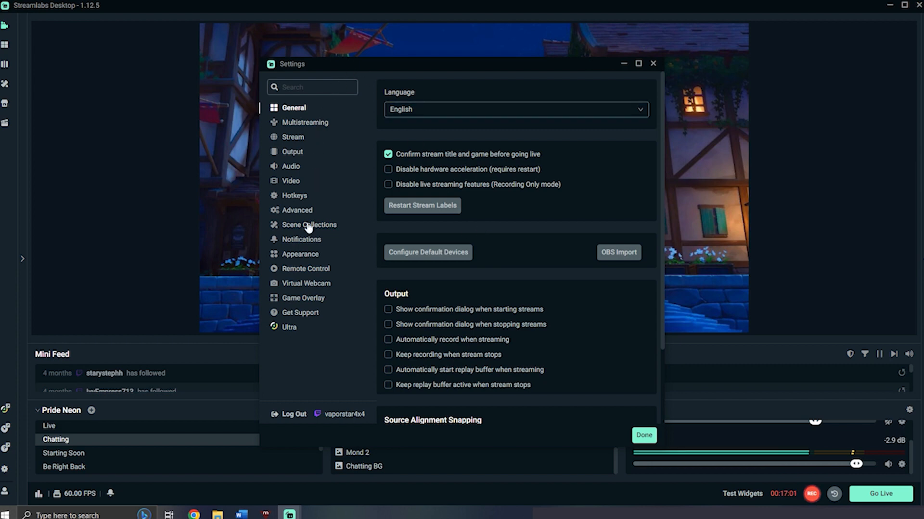
left_click(307, 284)
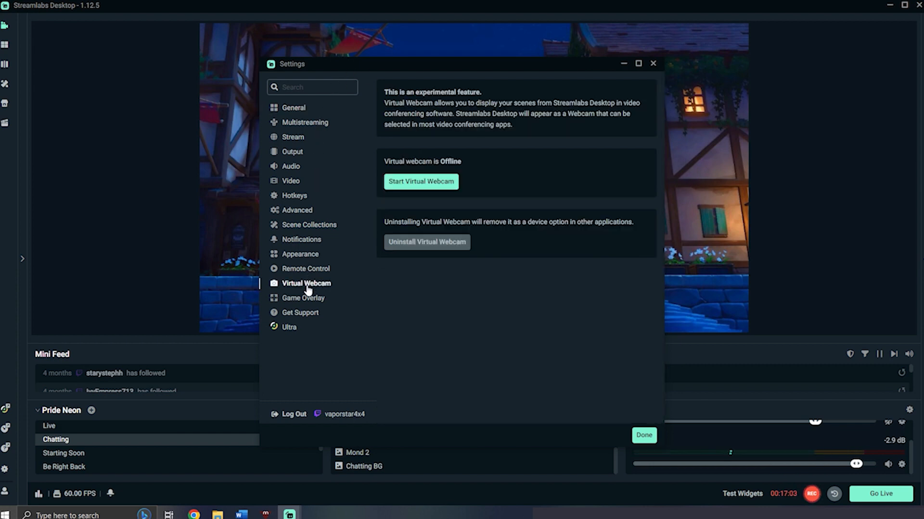
left_click(422, 185)
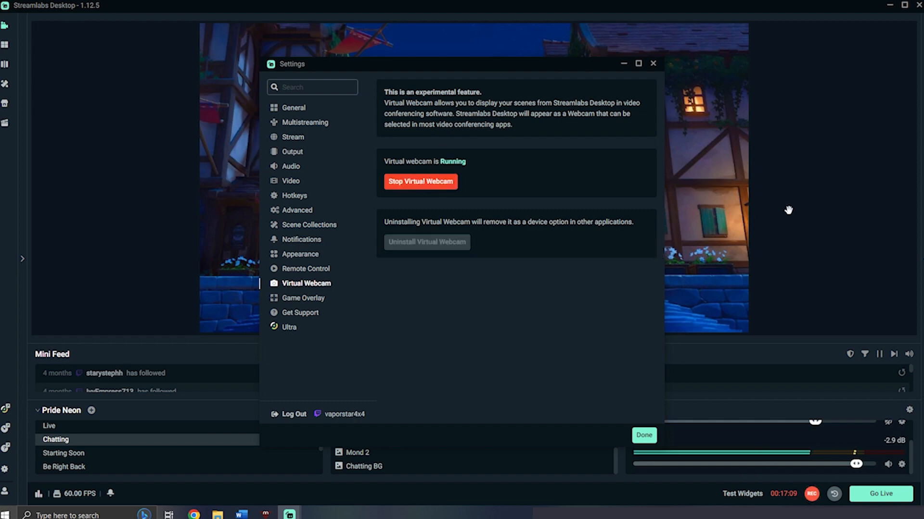
key("Escape")
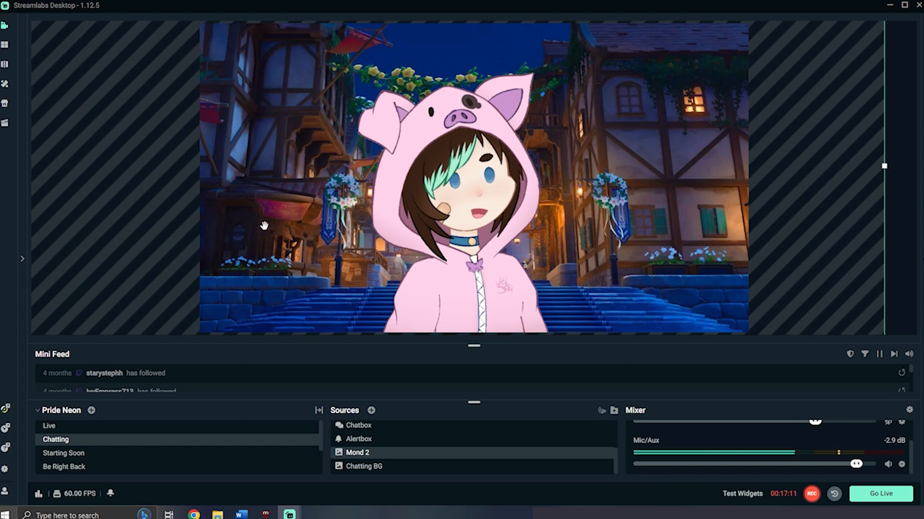
left_click(894, 204)
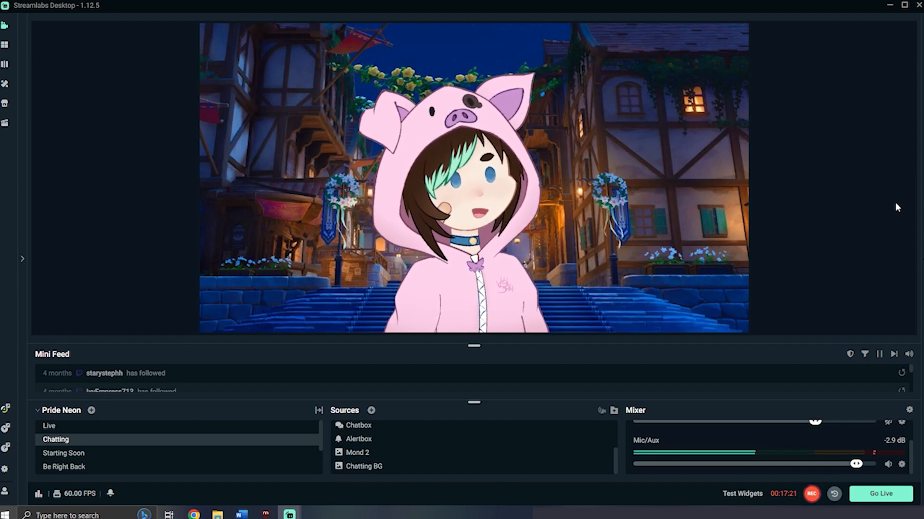
Switch to the Google Meet call in Chrome and set its camera to Streamlabs Desktop Virtual Webcam.
left_click(194, 514)
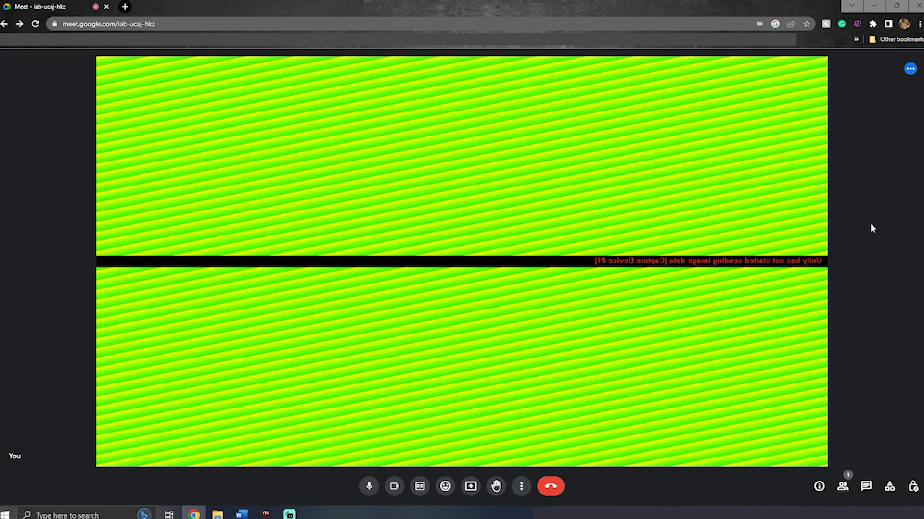
left_click(521, 488)
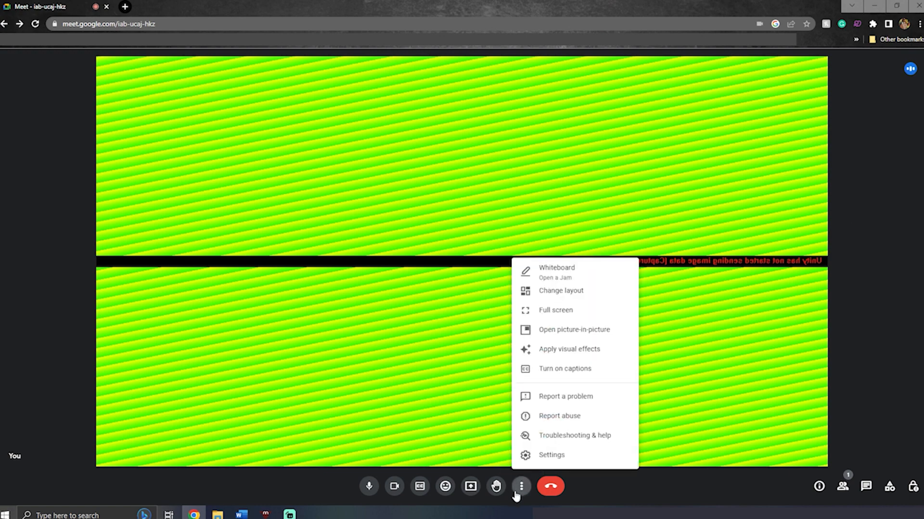
left_click(547, 456)
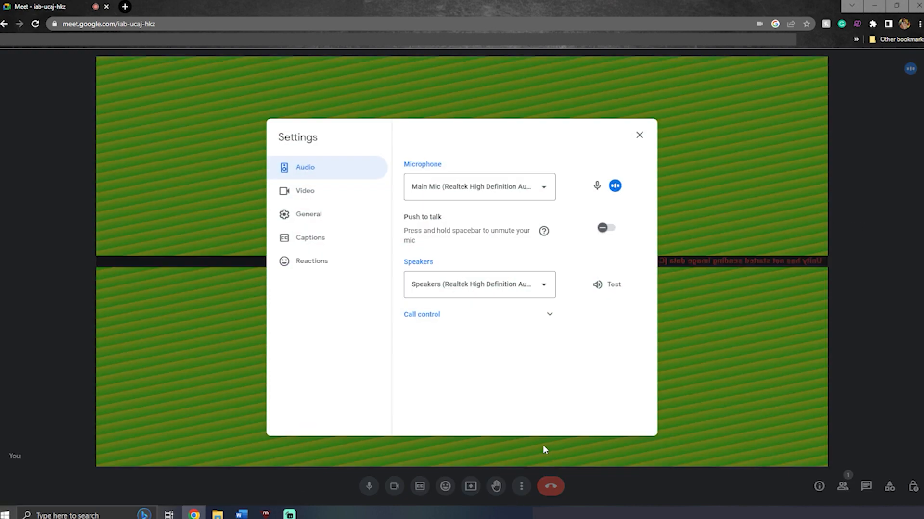
left_click(320, 194)
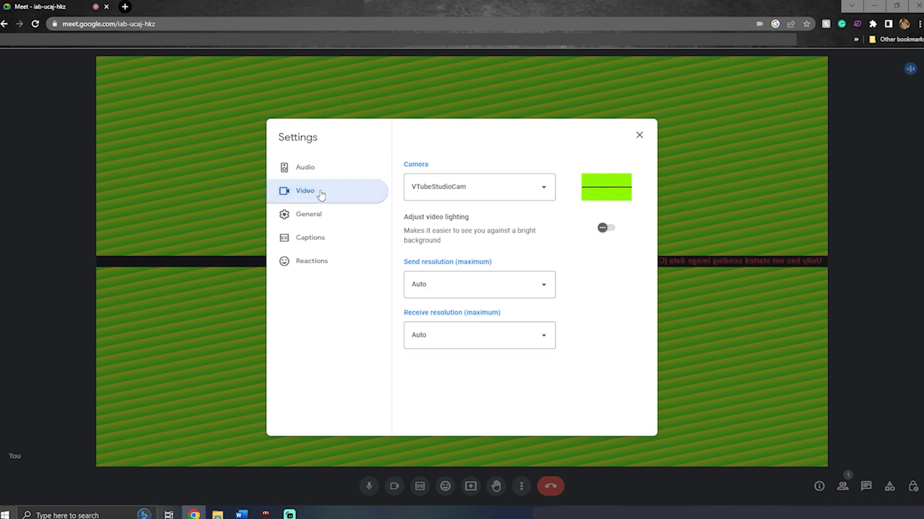
left_click(519, 191)
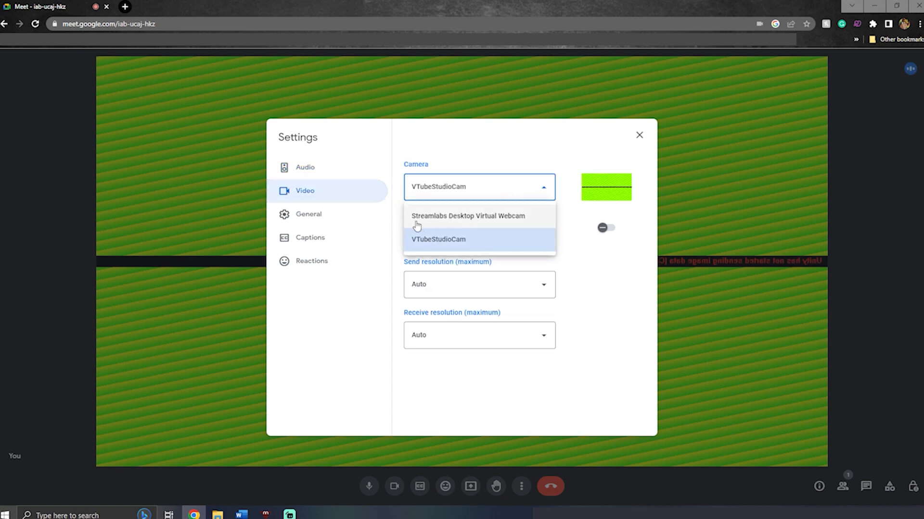
left_click(533, 218)
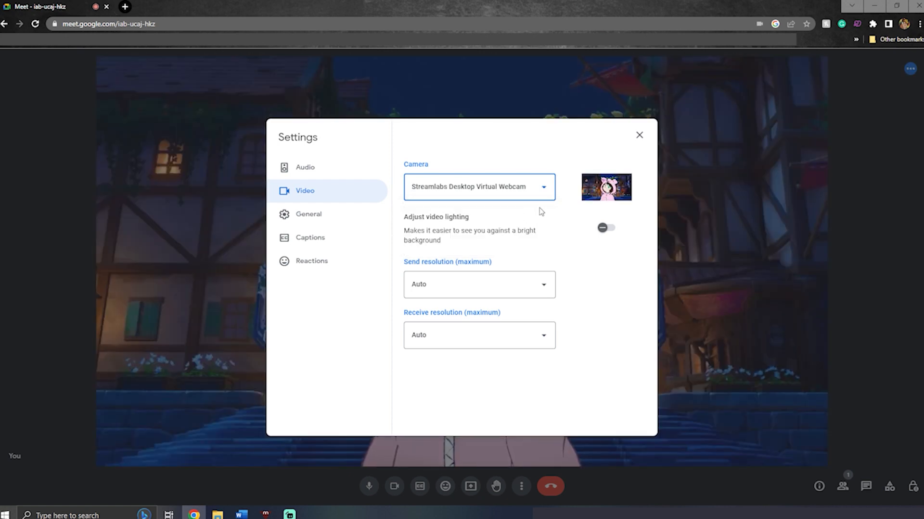
left_click(639, 136)
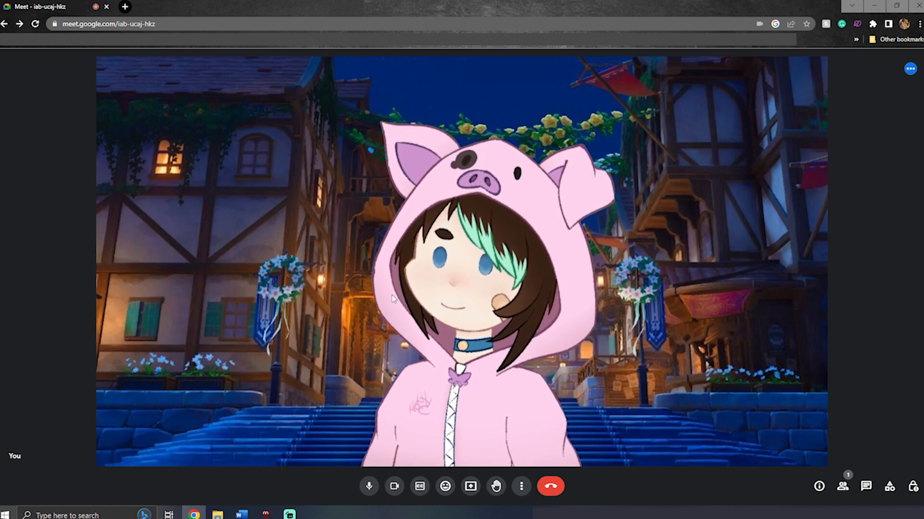
Switch to Streamlabs Desktop and flip the Chatting scene's Png Tuber source horizontally, returning to the Google Meet call in Chrome.
mouse_move(291, 514)
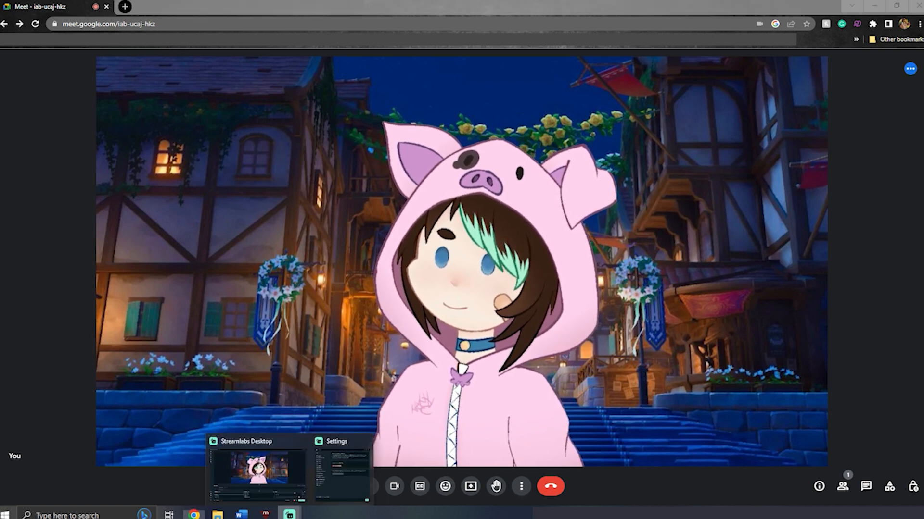
left_click(282, 480)
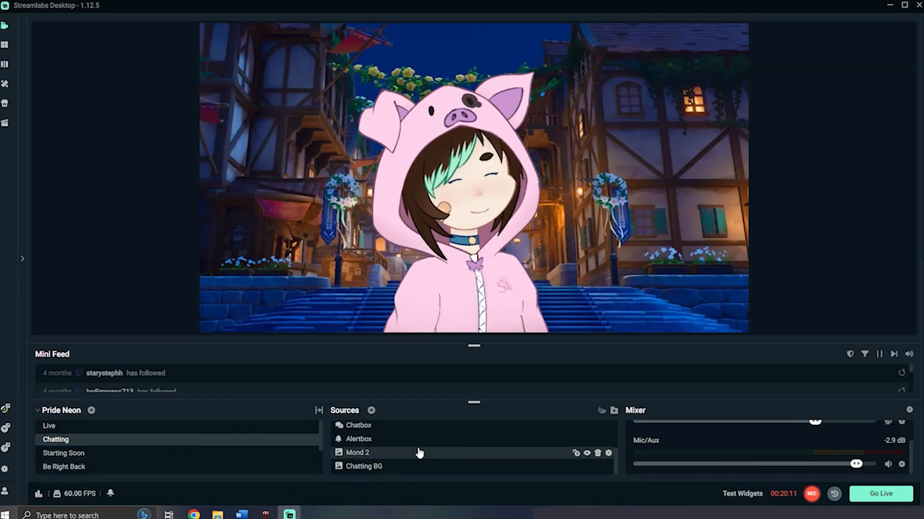
scroll(418, 454, "down", 3)
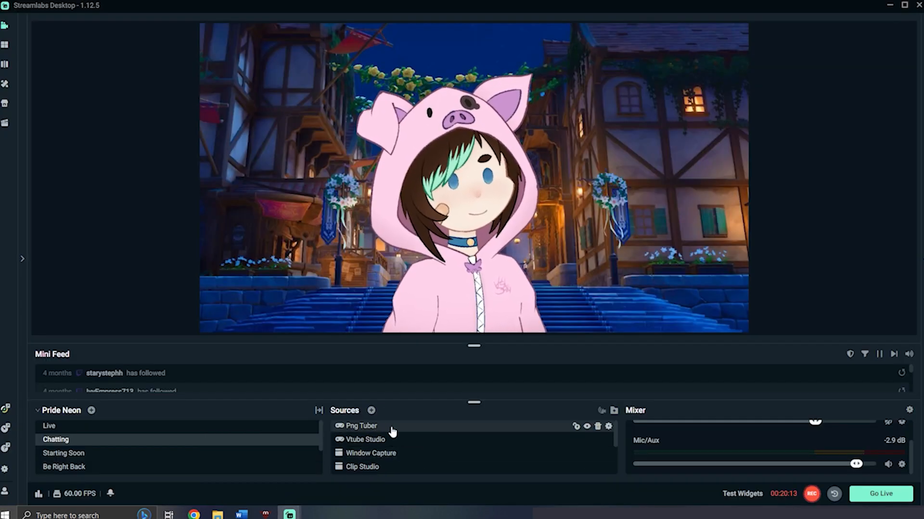
right_click(421, 428)
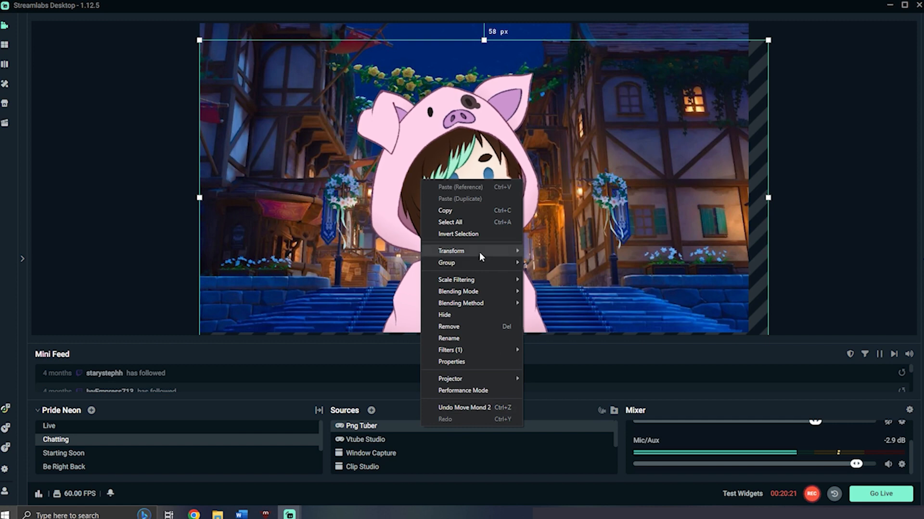
mouse_move(480, 255)
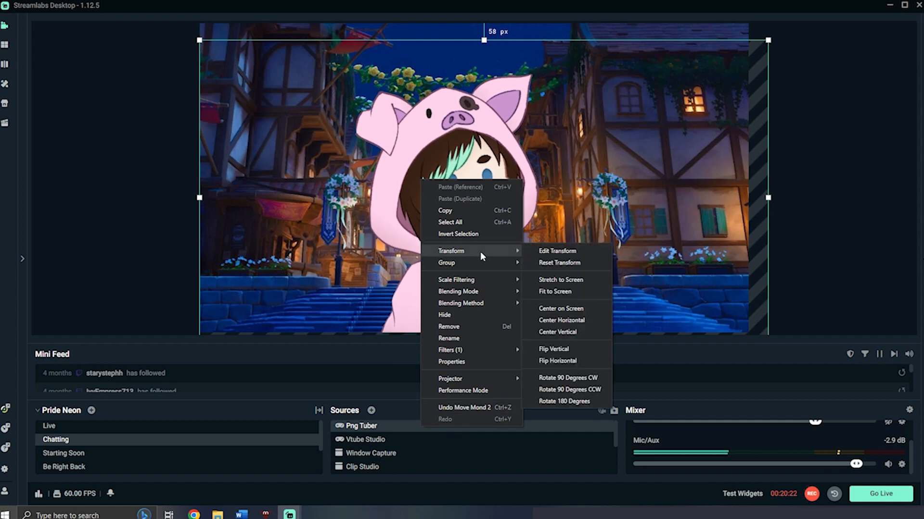
left_click(560, 362)
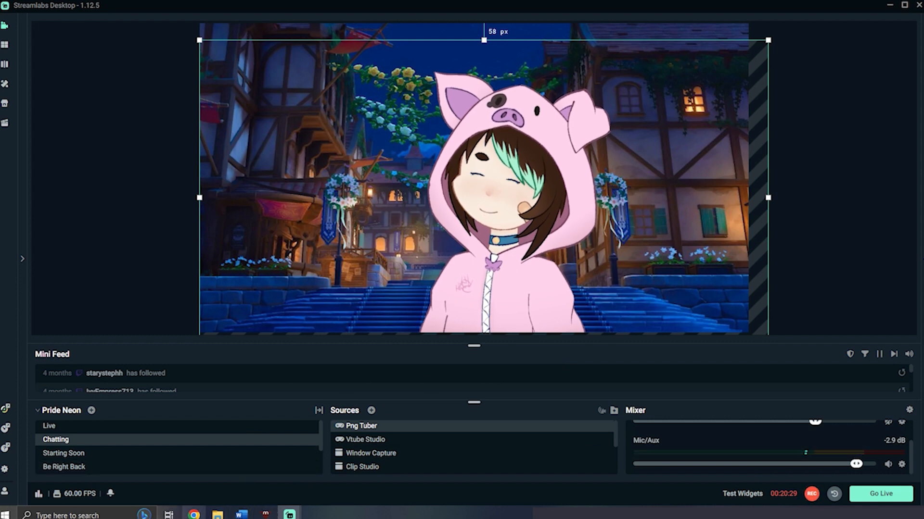
mouse_move(194, 513)
left_click(192, 472)
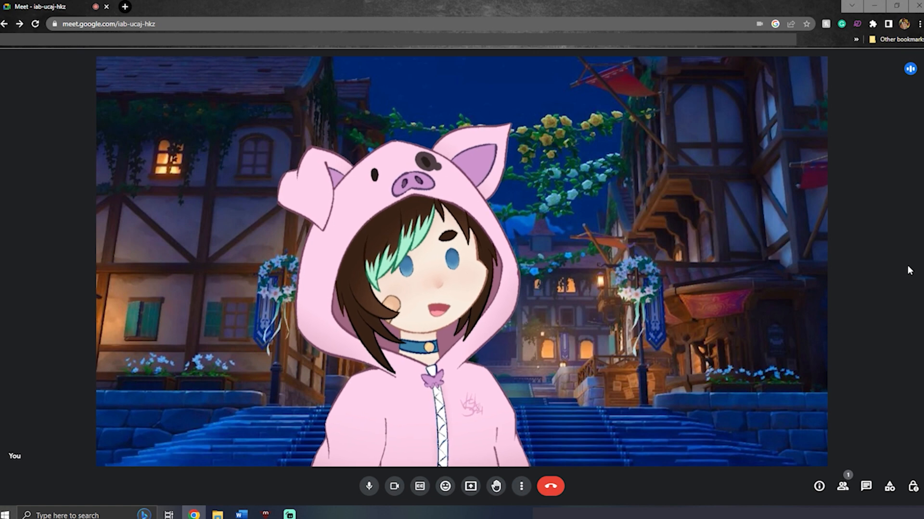